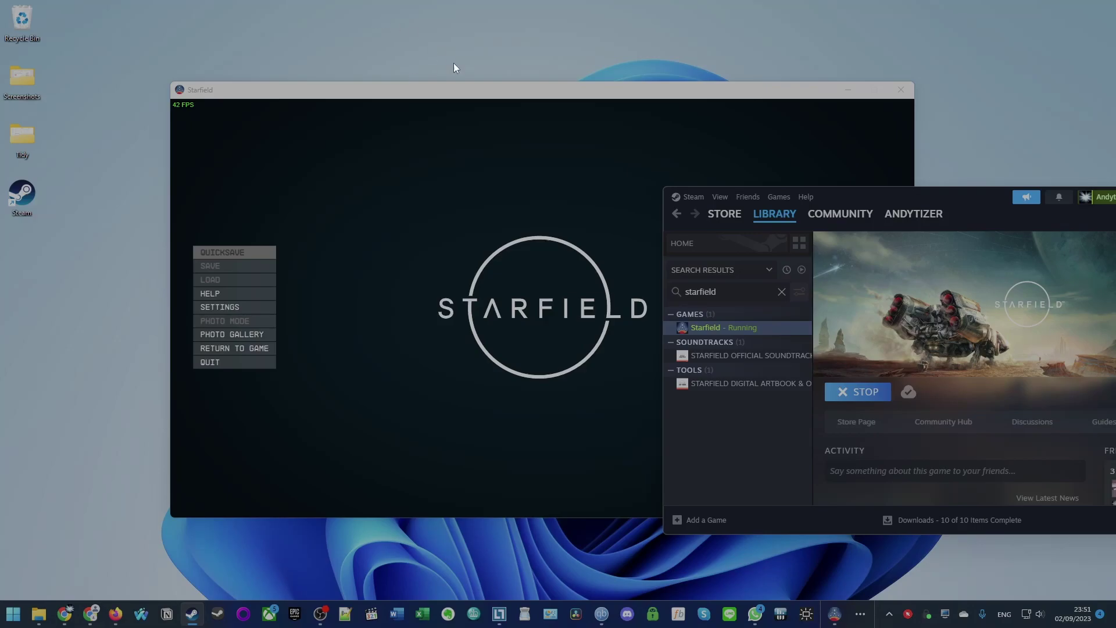
# - Reposition the Steam library window, then bring the running Starfield game window to the front
pyautogui.moveTo(969, 195); pyautogui.dragTo(741, 233)
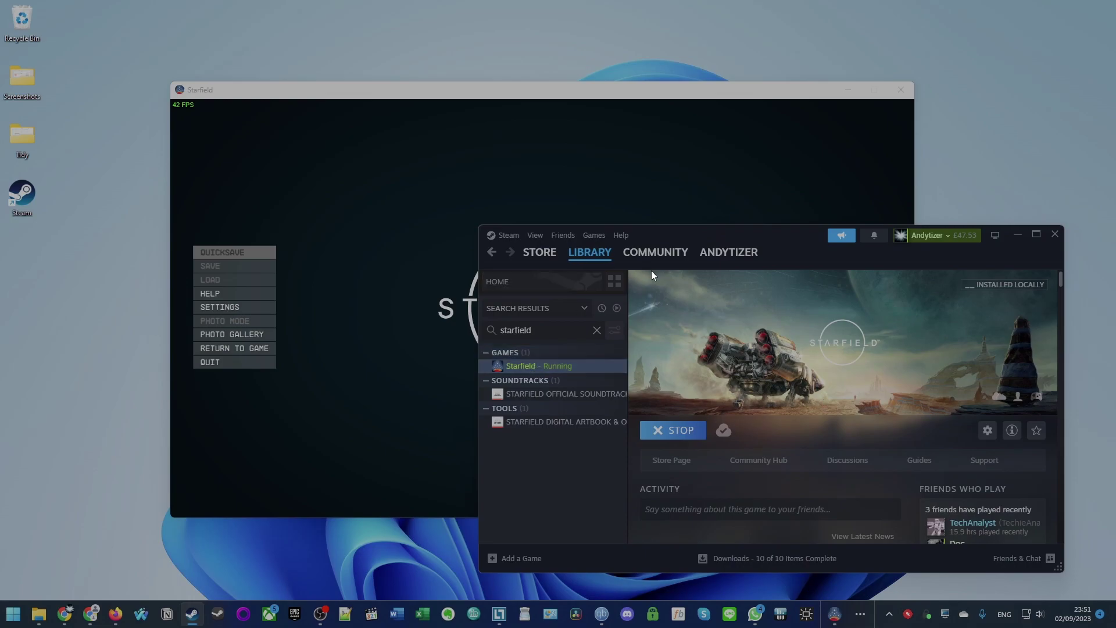
pyautogui.moveTo(695, 235); pyautogui.dragTo(755, 256)
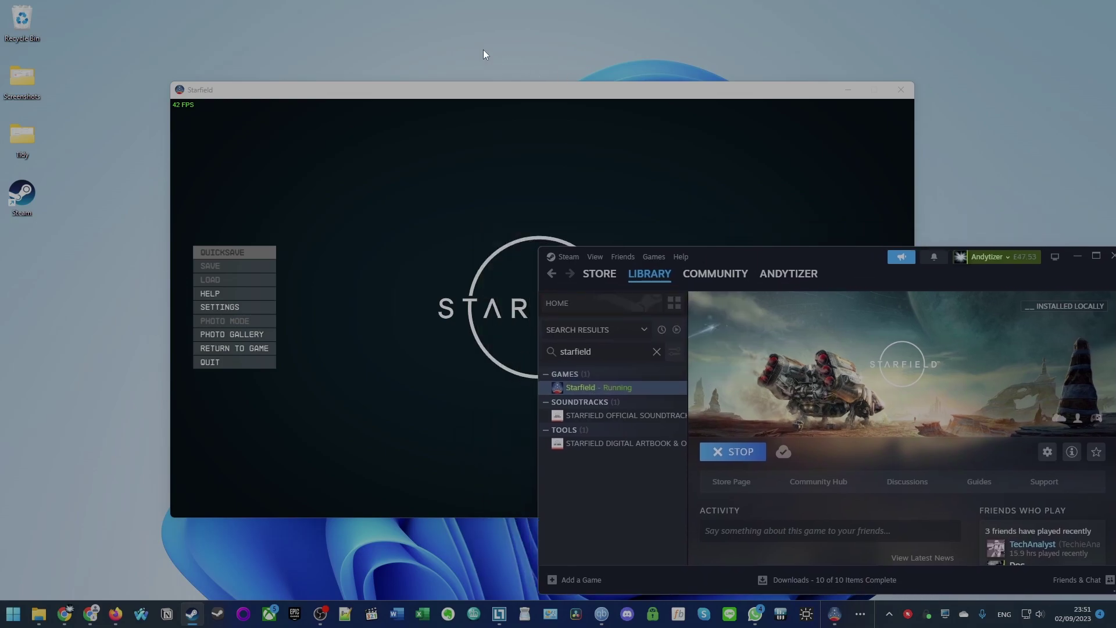
pyautogui.hotkey('alt', 'Tab')
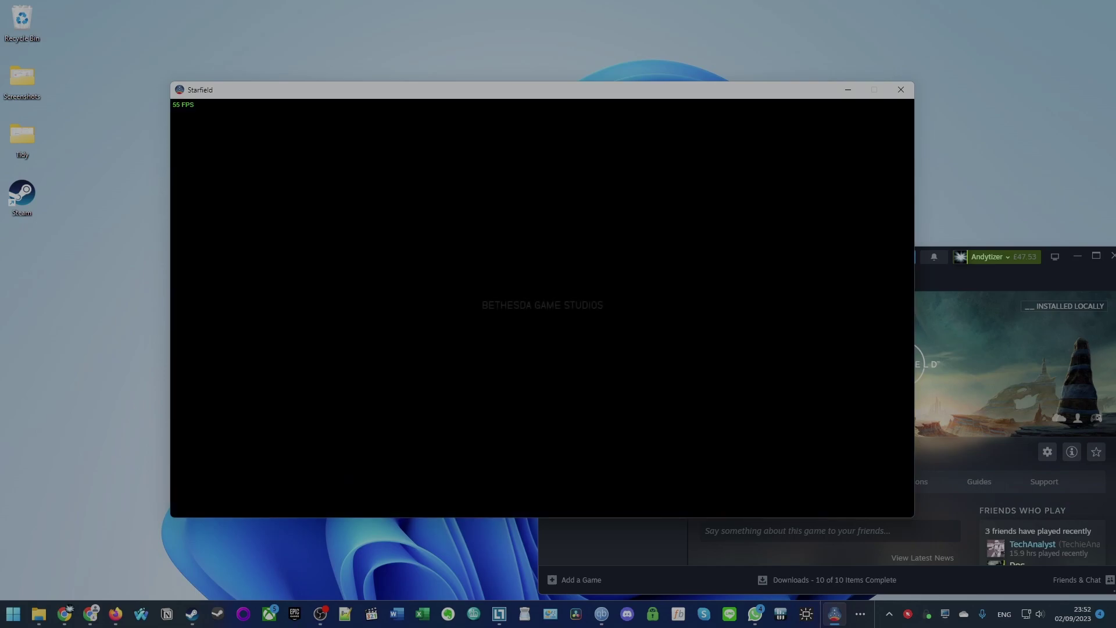
pyautogui.hotkey('alt', 'Tab')
pyautogui.moveTo(828, 251); pyautogui.dragTo(706, 233)
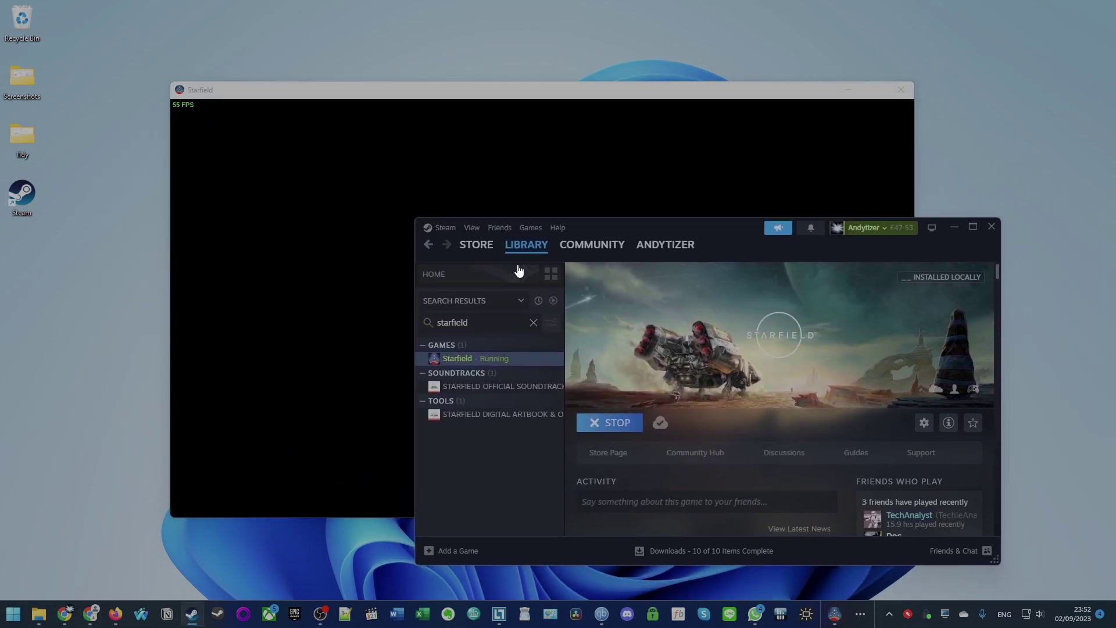
pyautogui.moveTo(603, 225); pyautogui.dragTo(691, 231)
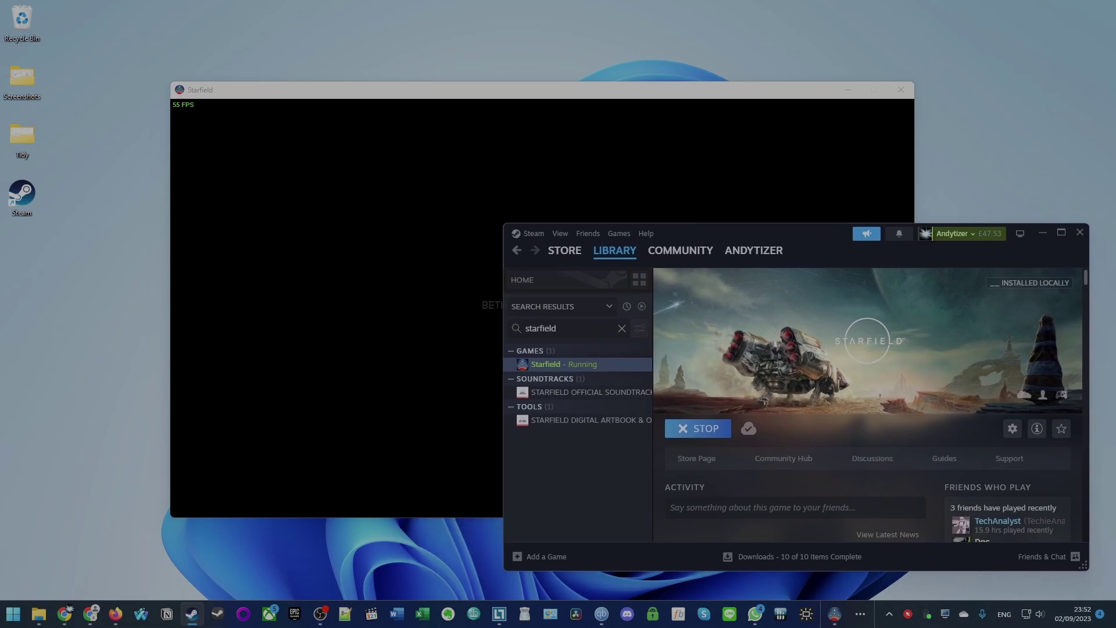
pyautogui.click(489, 88)
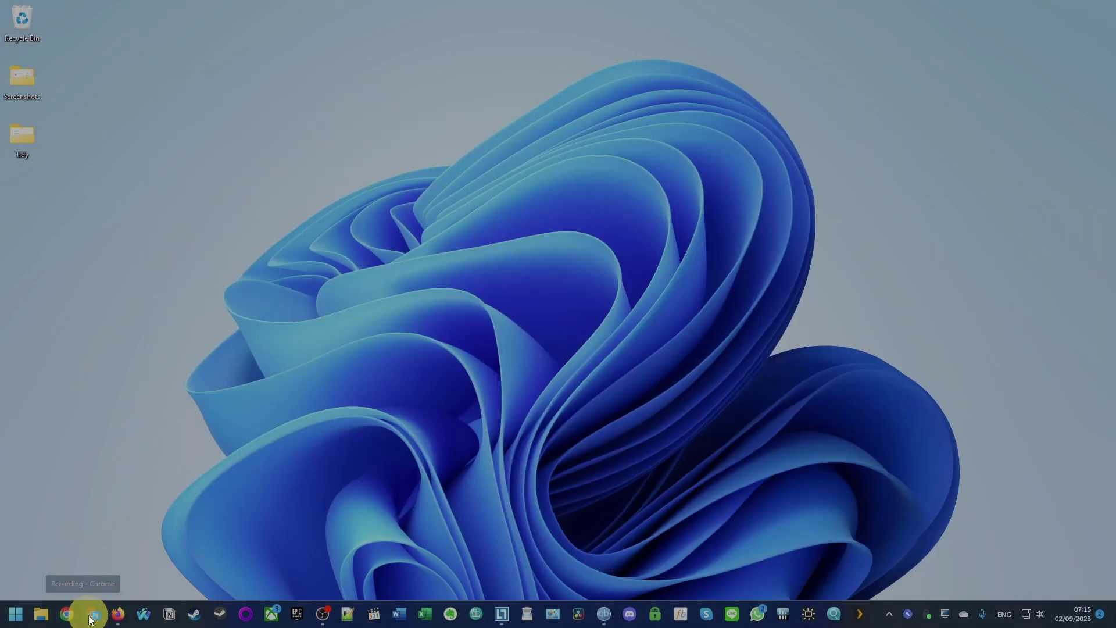
# - In a new Chrome window, search Google for 'steam' and open the Welcome to Steam result
pyautogui.click(91, 615)
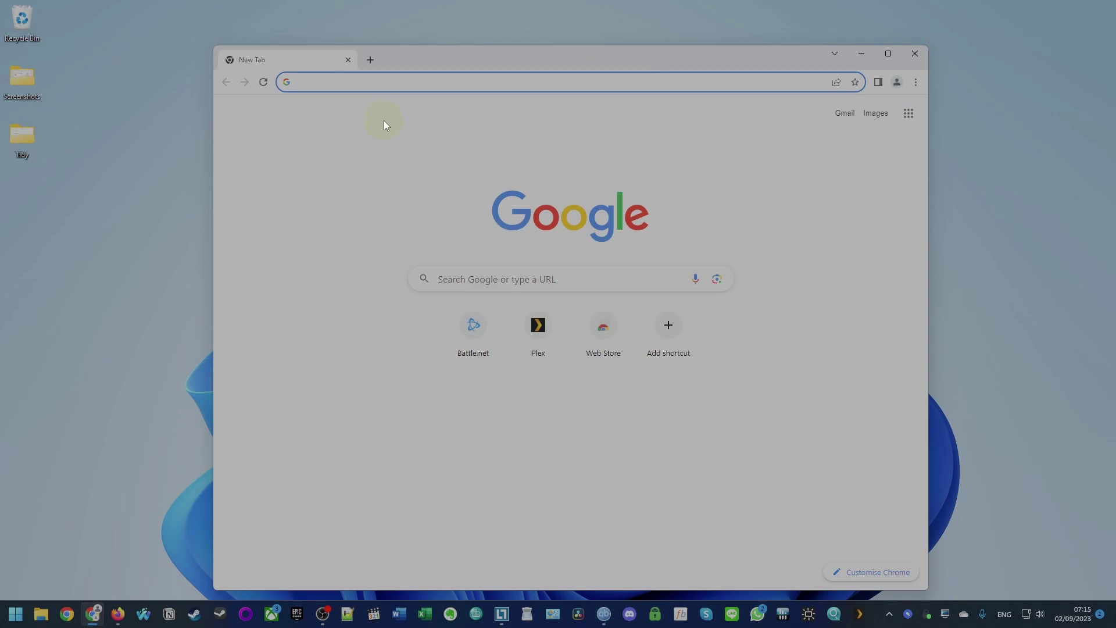
pyautogui.write('steam')
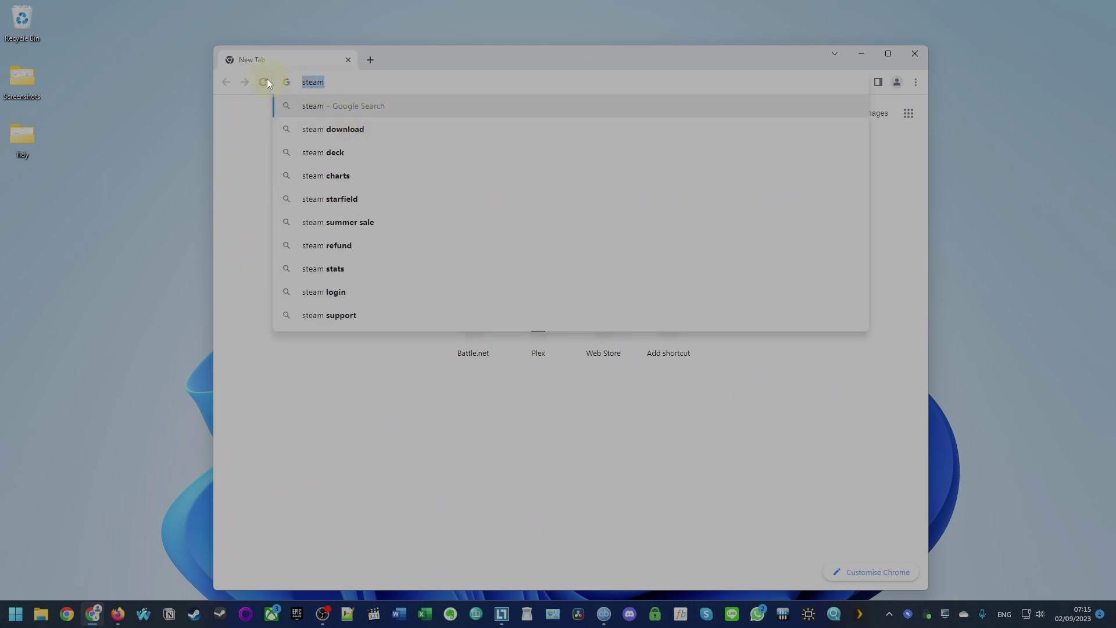
pyautogui.press('Return')
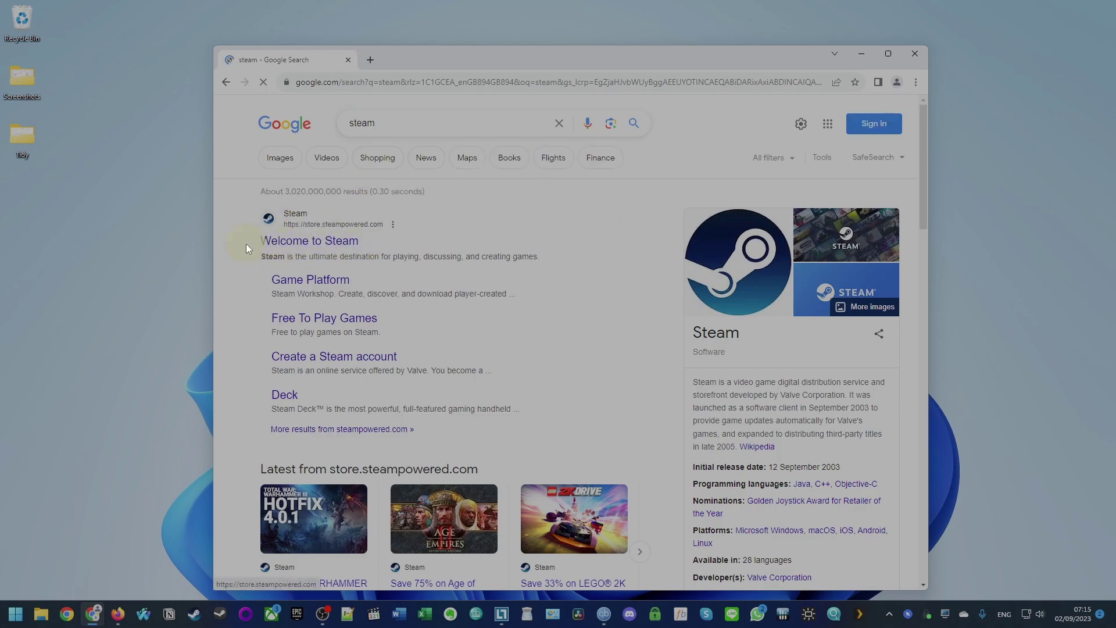
pyautogui.moveTo(246, 243); pyautogui.dragTo(404, 239)
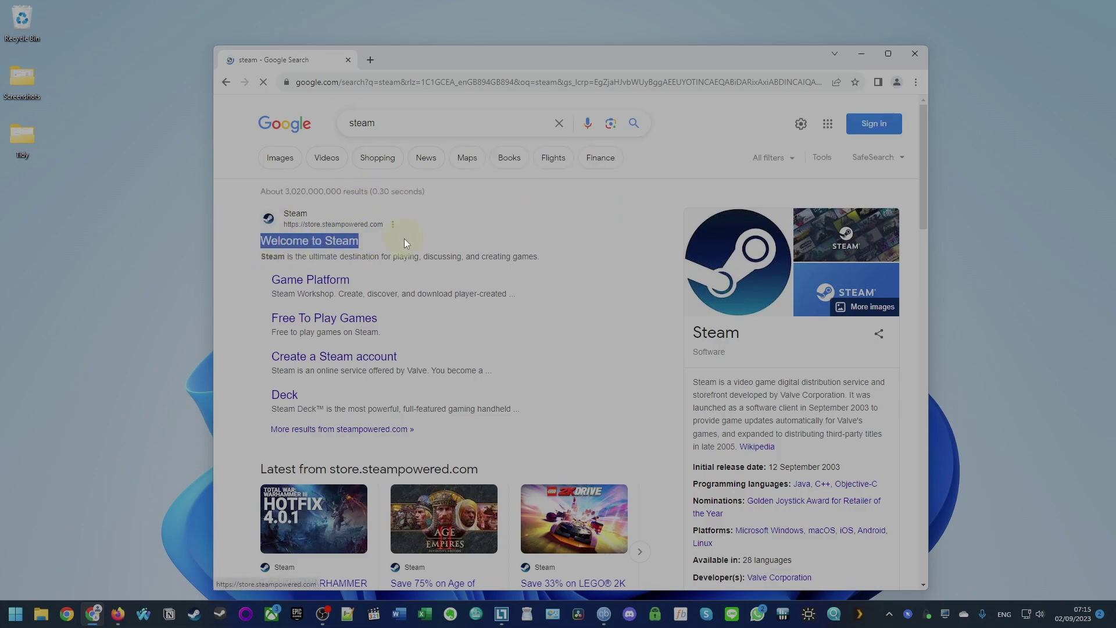
pyautogui.click(333, 245)
# - Check the Steam store page address and maximize the browser window
pyautogui.click(316, 82)
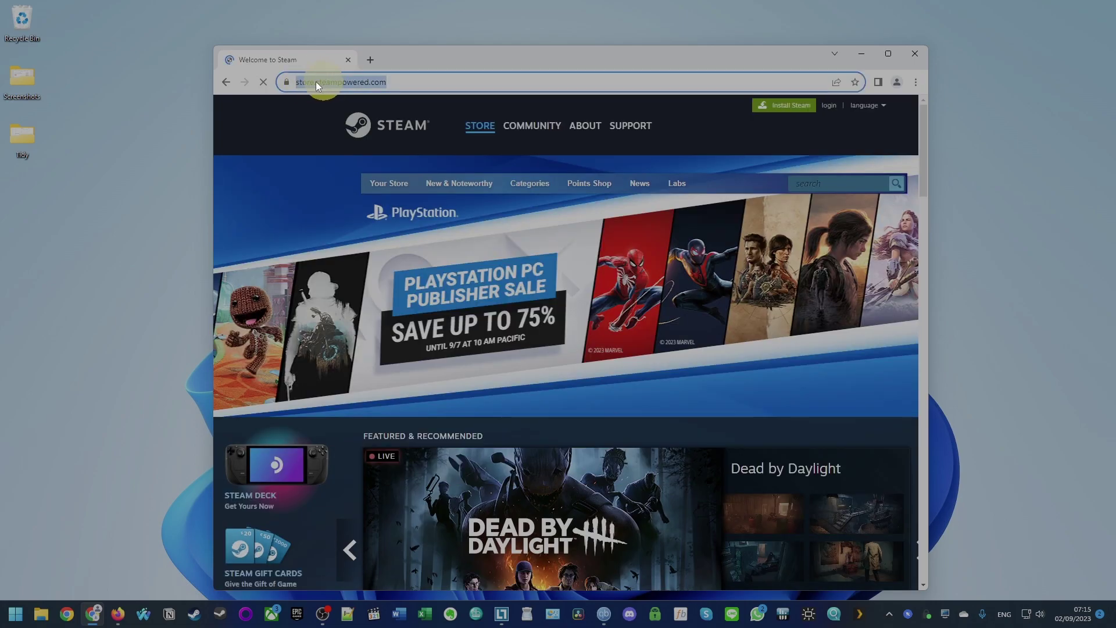
pyautogui.click(299, 84)
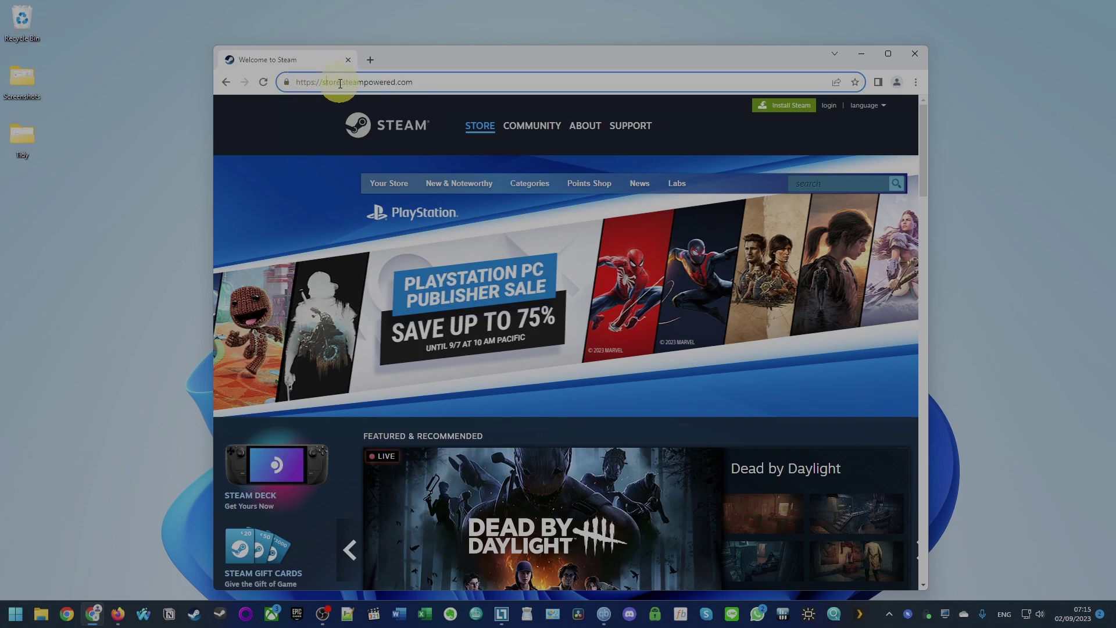
pyautogui.moveTo(332, 82); pyautogui.dragTo(407, 82)
pyautogui.click(424, 82)
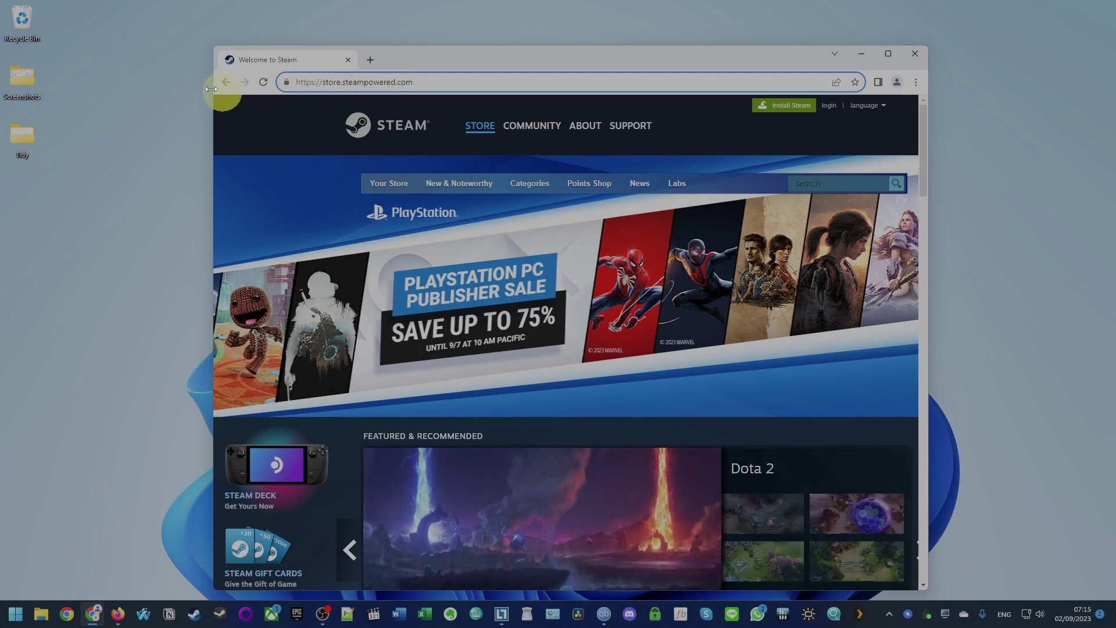
pyautogui.doubleClick(463, 62)
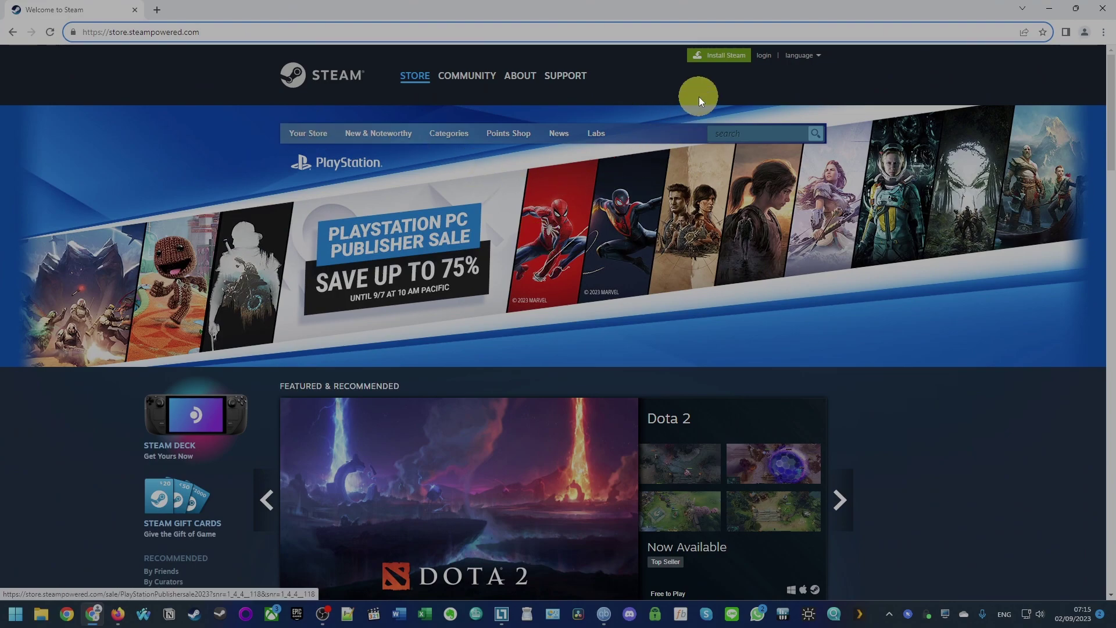
# - Download SteamSetup (2).exe via the About page's INSTALL STEAM button and view recent downloads
pyautogui.click(678, 56)
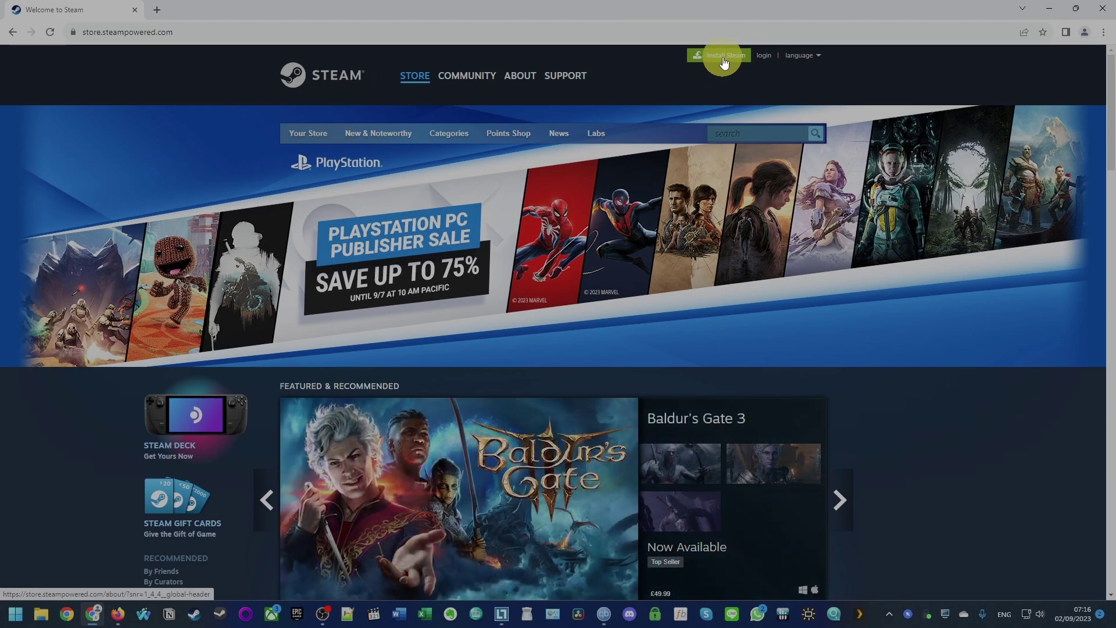
pyautogui.click(724, 62)
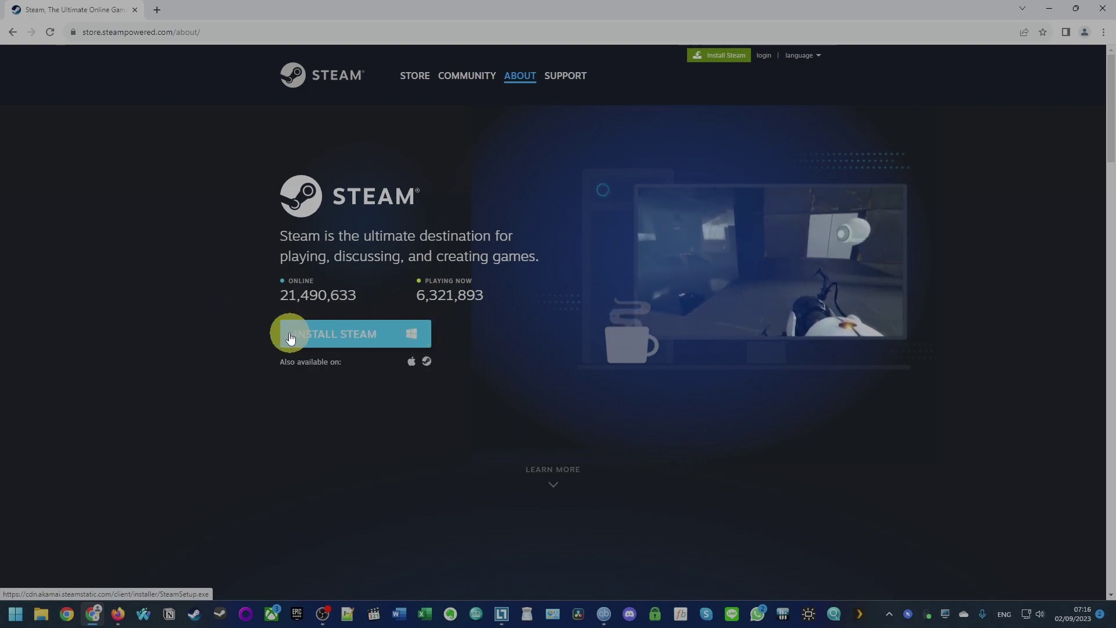
pyautogui.click(346, 338)
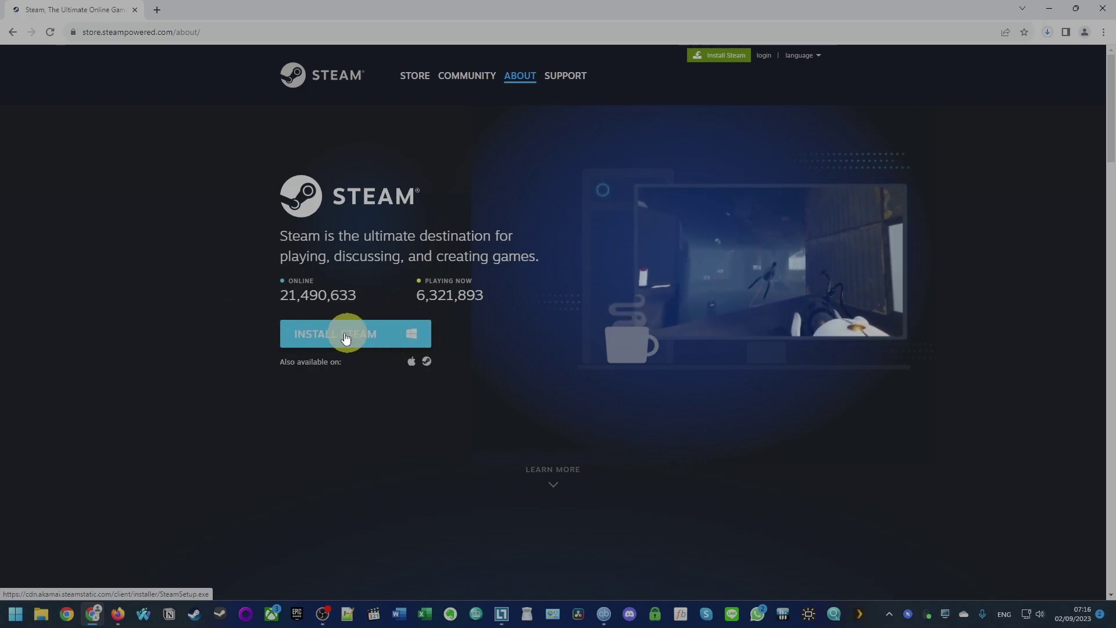
pyautogui.click(1050, 32)
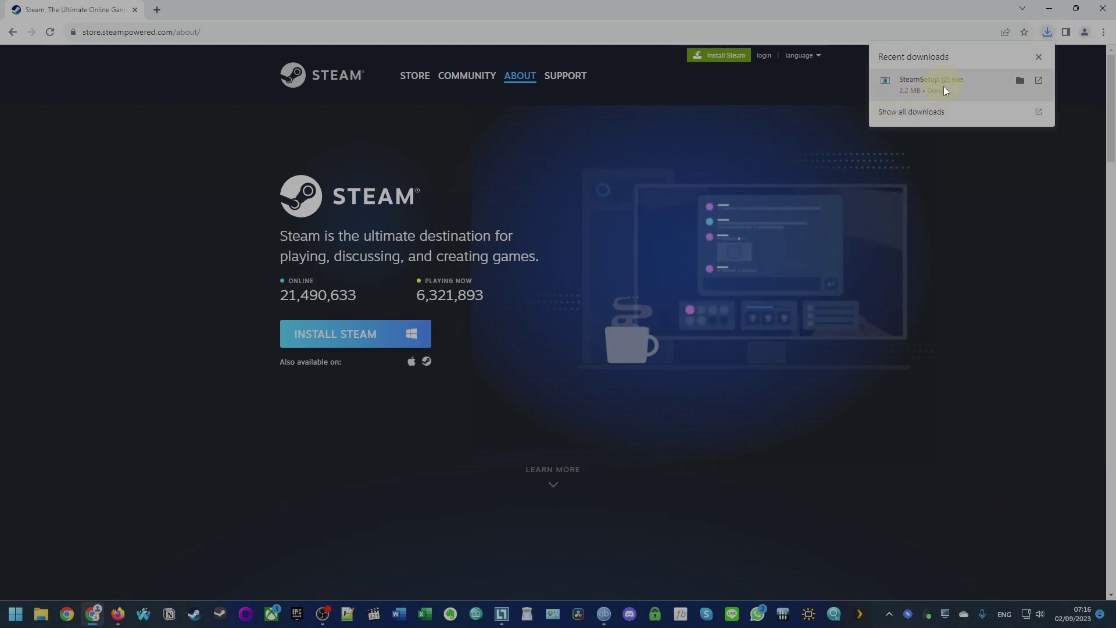
# - Launch SteamSetup (2).exe, locate it in File Explorer's Downloads folder, then close Explorer
pyautogui.click(964, 89)
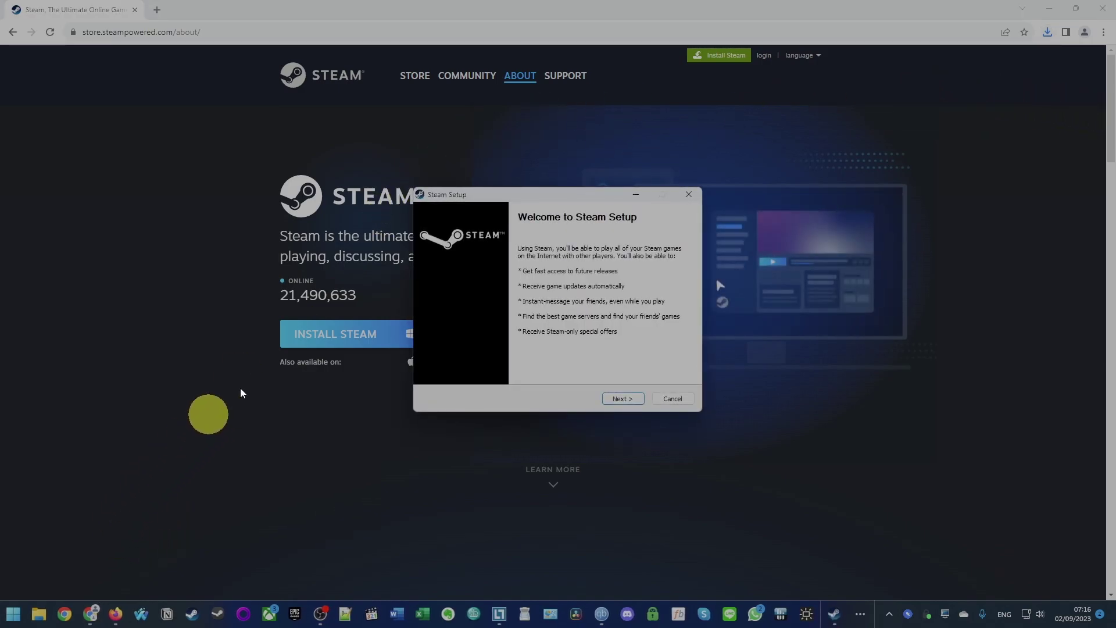
pyautogui.click(1054, 8)
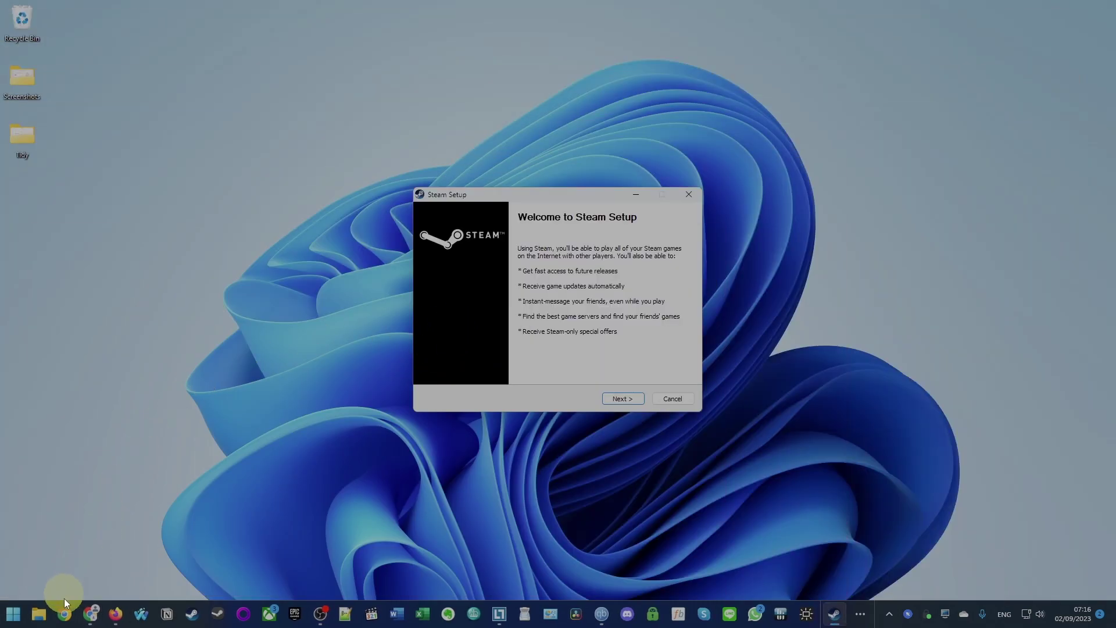
pyautogui.click(37, 621)
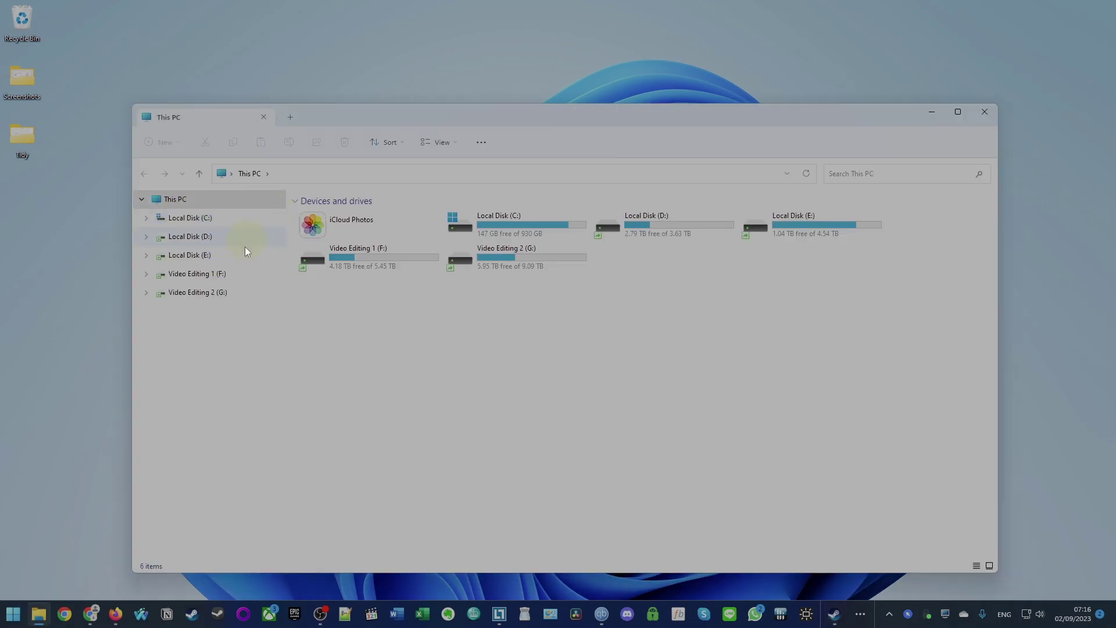
pyautogui.scroll(6, 194, 242)
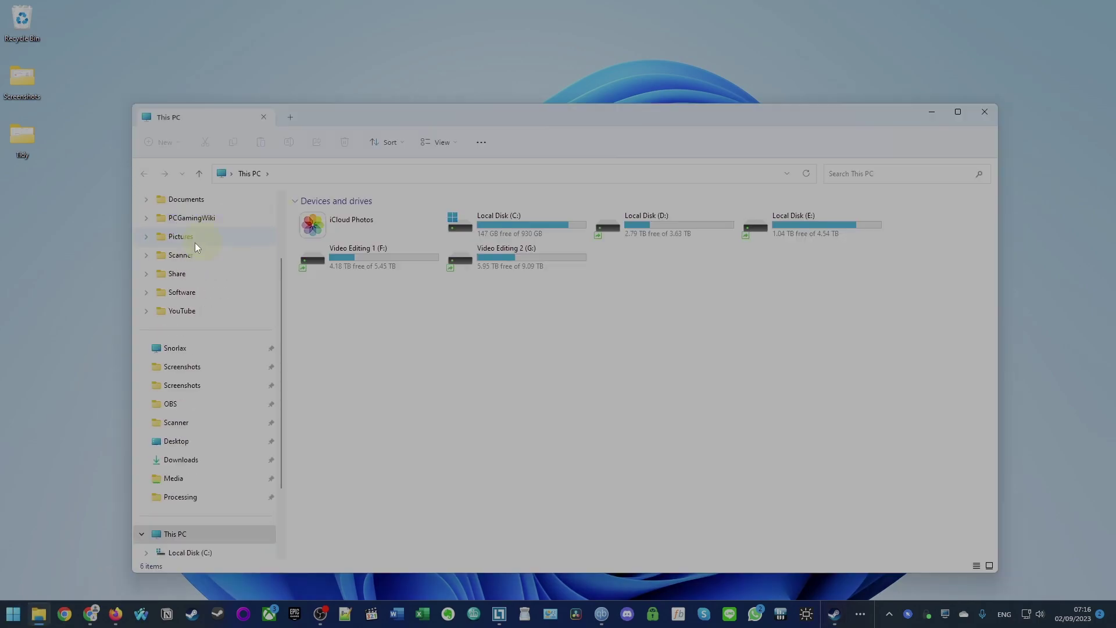
pyautogui.click(187, 461)
pyautogui.click(314, 230)
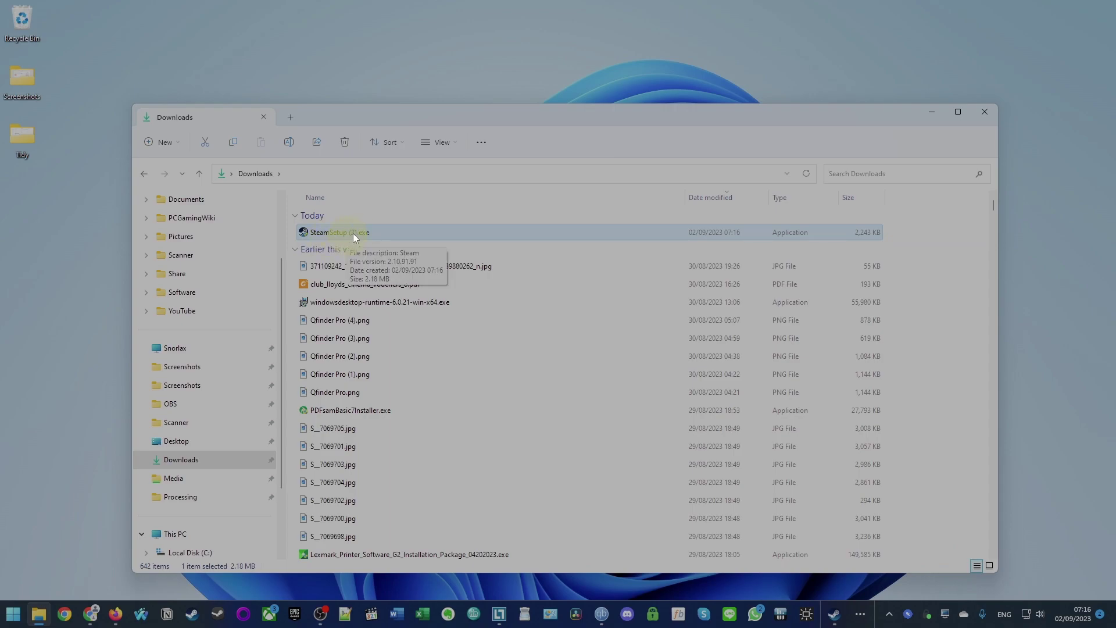
pyautogui.click(975, 118)
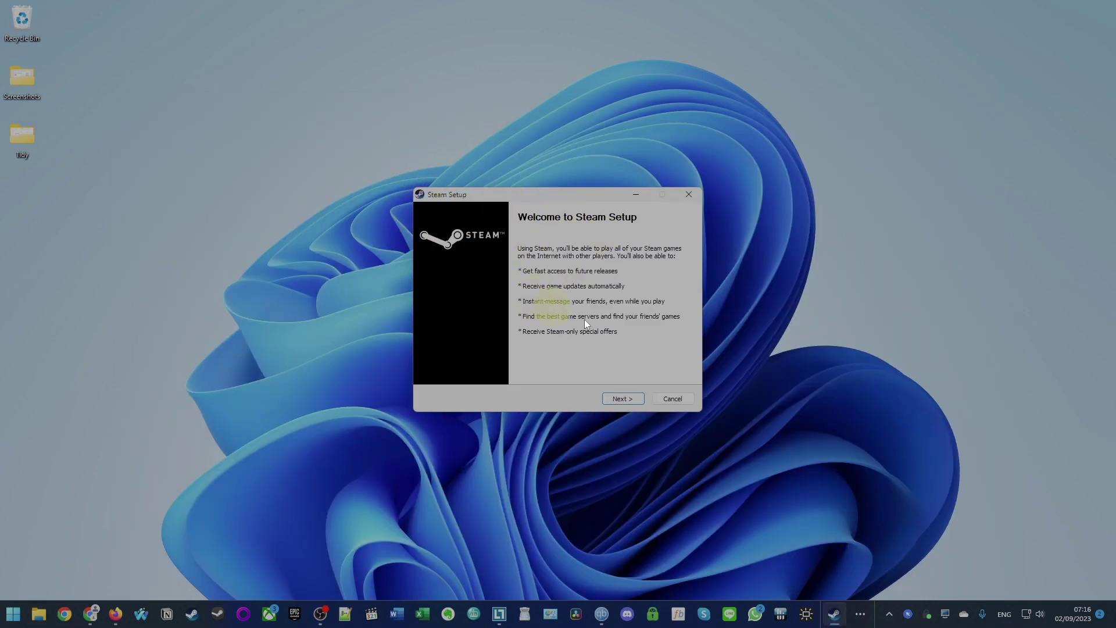
# - Install Steam in English to the destination folder C:\Games\Steam\
pyautogui.click(627, 399)
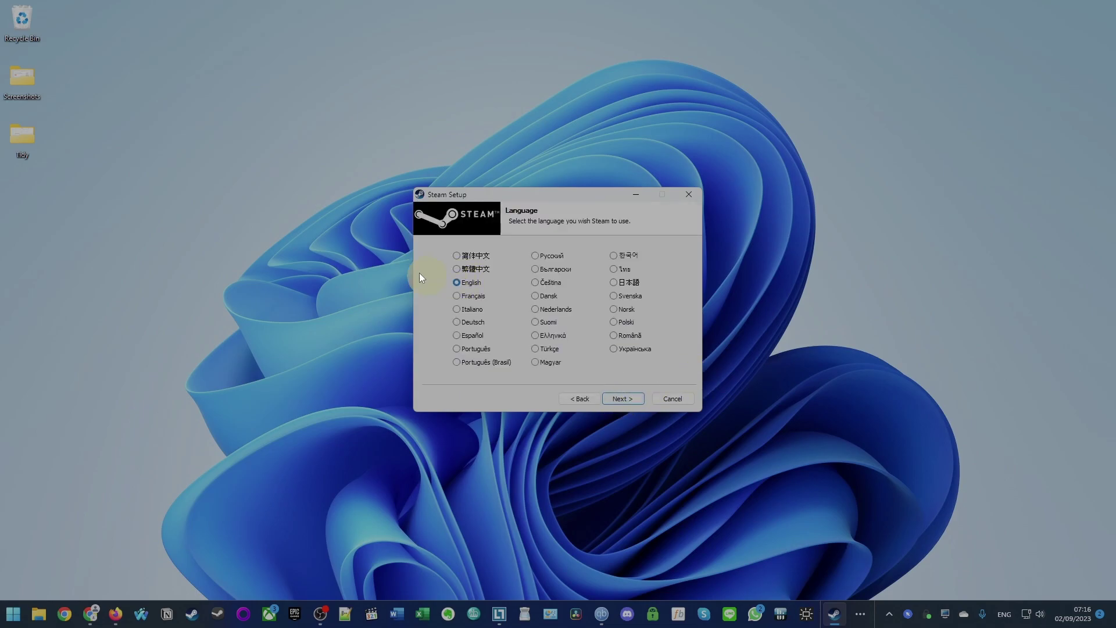
pyautogui.click(632, 400)
pyautogui.click(541, 329)
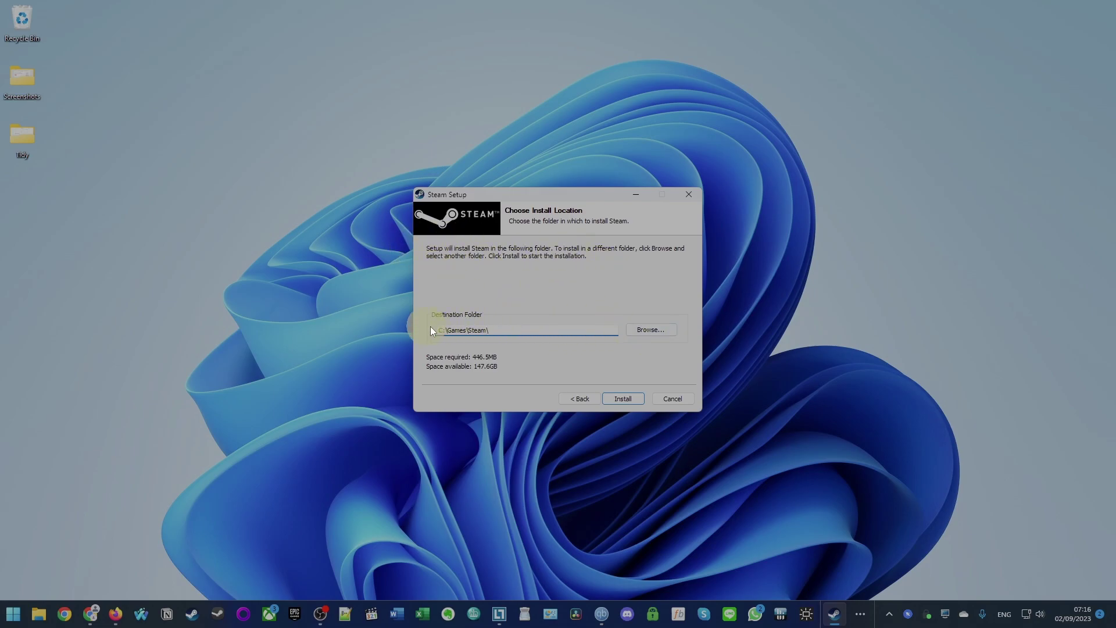
pyautogui.click(548, 335)
pyautogui.click(655, 330)
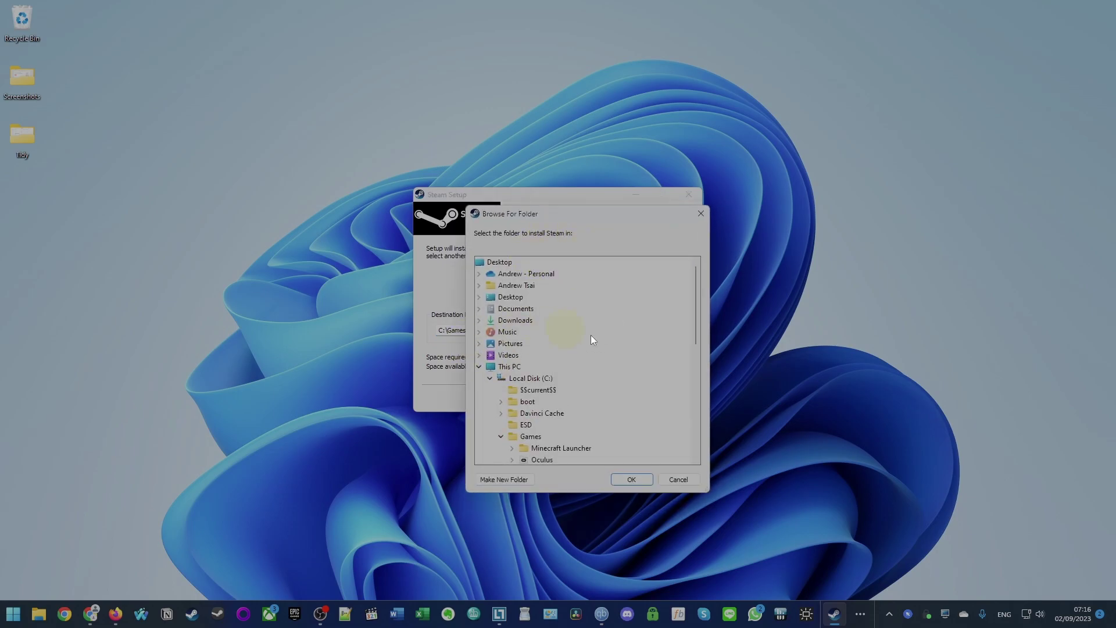
pyautogui.click(696, 482)
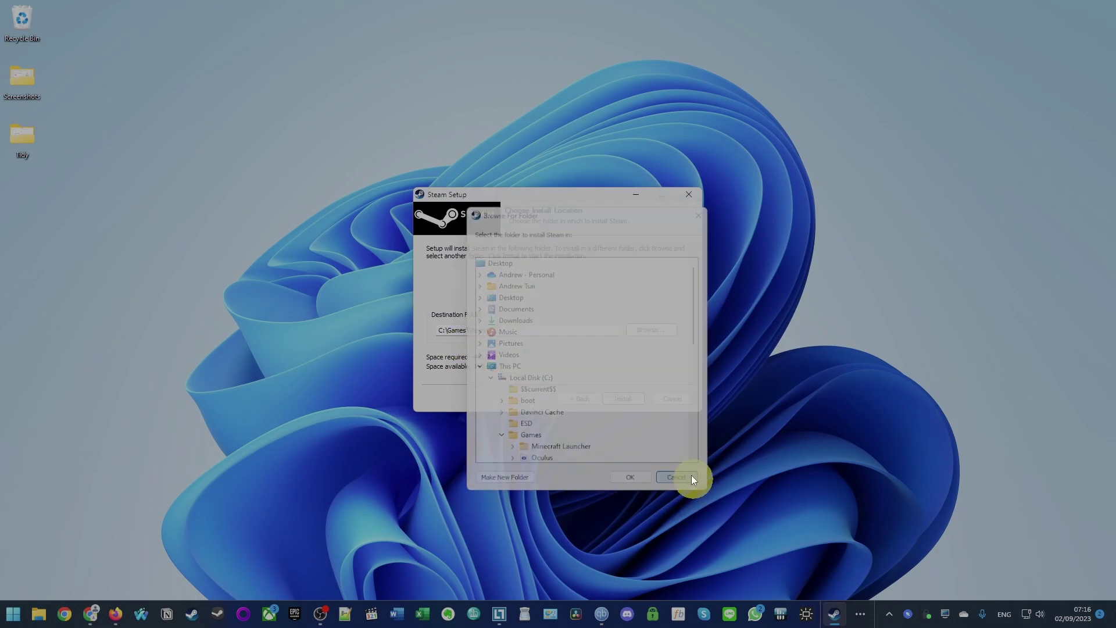
pyautogui.click(451, 332)
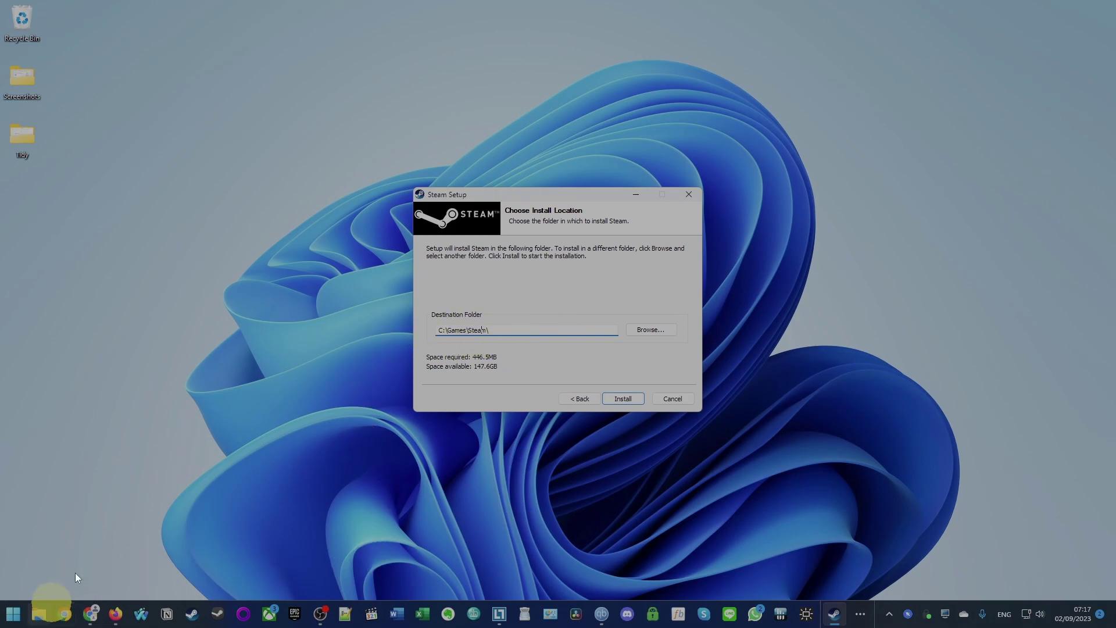
pyautogui.click(622, 399)
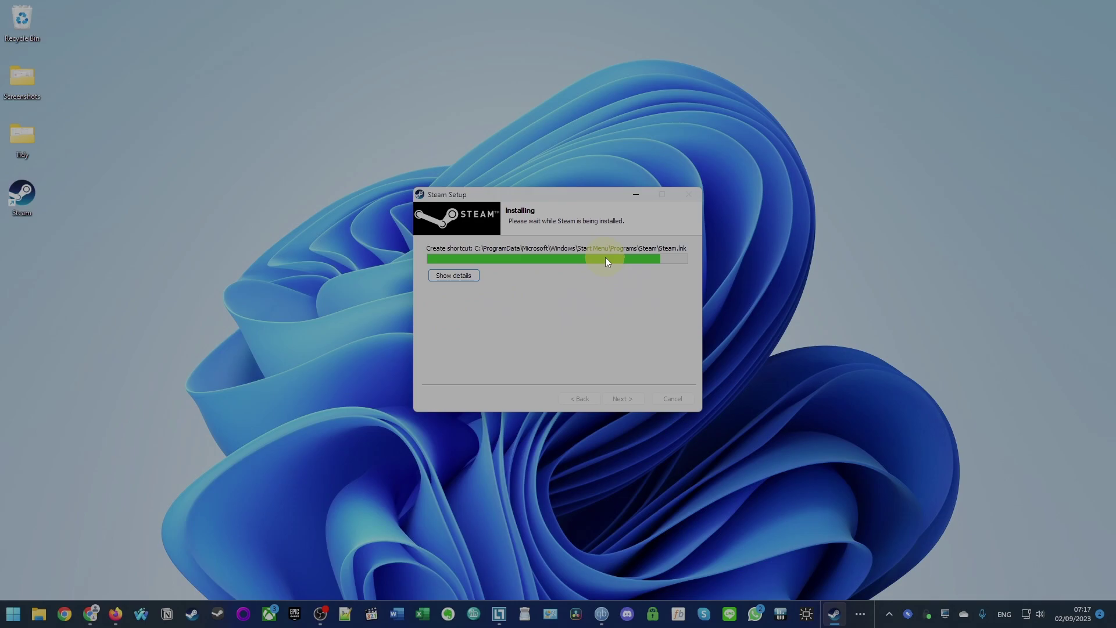
pyautogui.moveTo(125, 172); pyautogui.dragTo(33, 248)
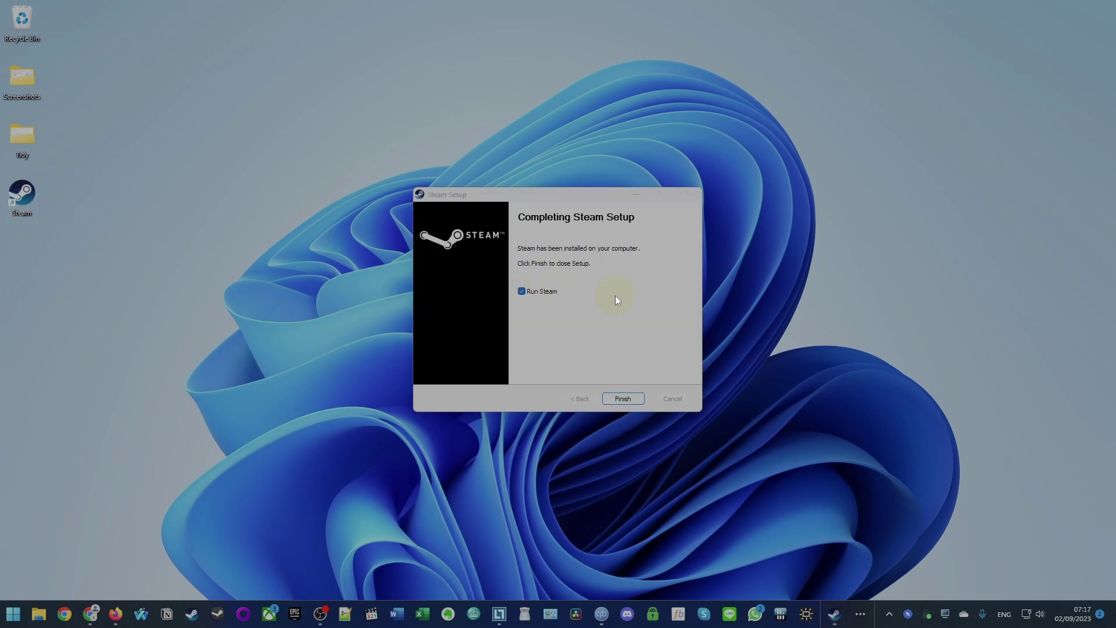
# - Finish setup with Run Steam checked, then open the Create a Free Account form
pyautogui.click(421, 210)
pyautogui.click(621, 399)
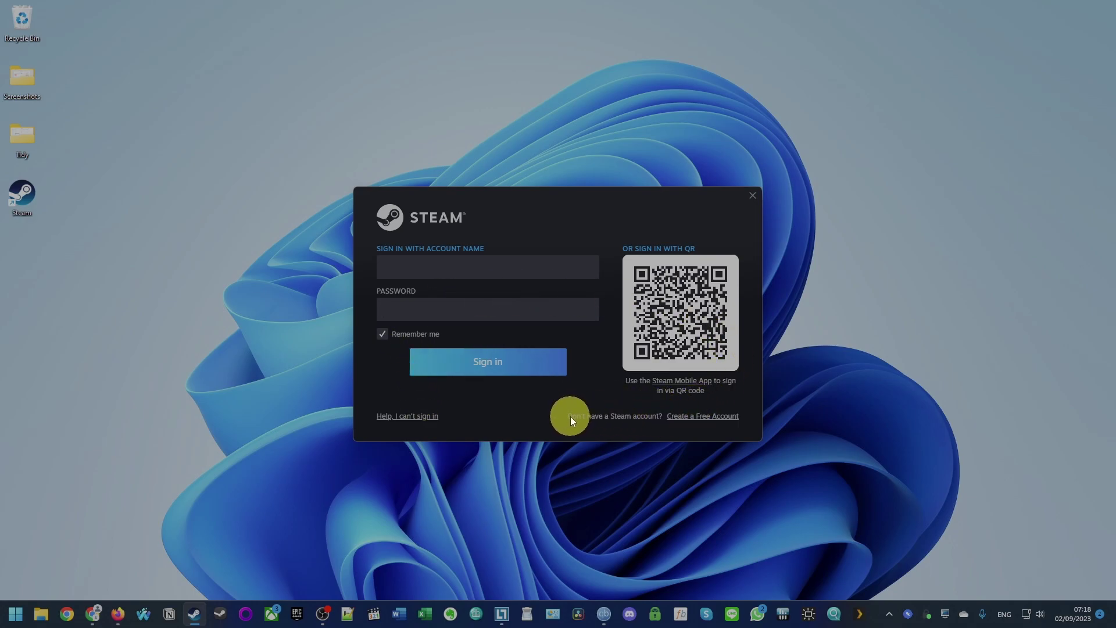
pyautogui.click(688, 416)
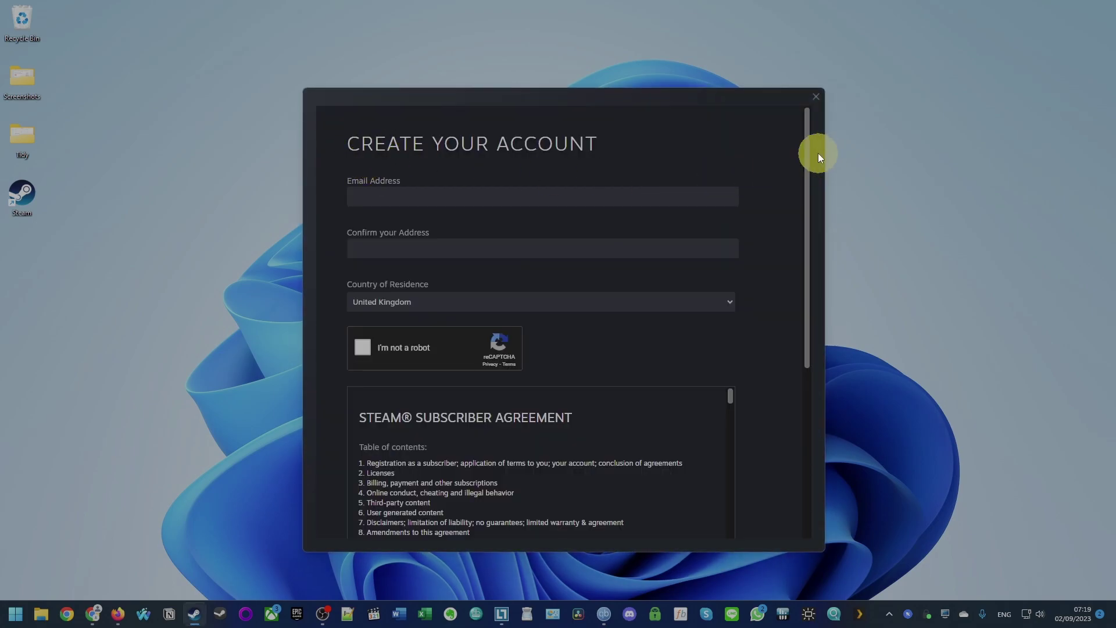
pyautogui.click(379, 196)
pyautogui.click(442, 248)
# - Abandon account creation and sign in to the existing Steam account
pyautogui.scroll(-5, 820, 478)
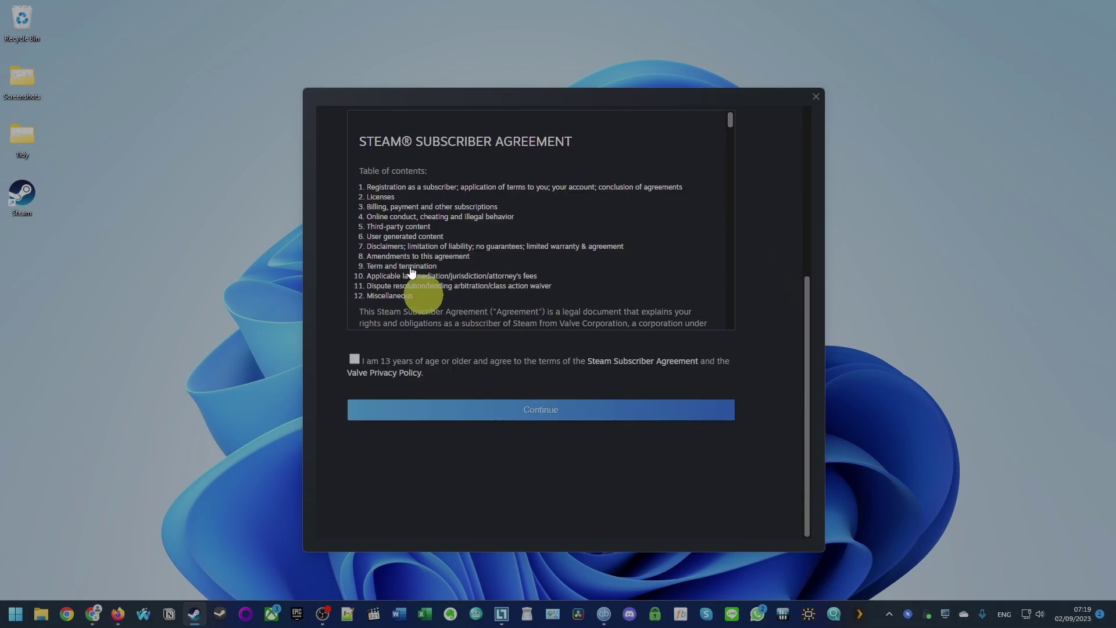
pyautogui.scroll(5, 499, 399)
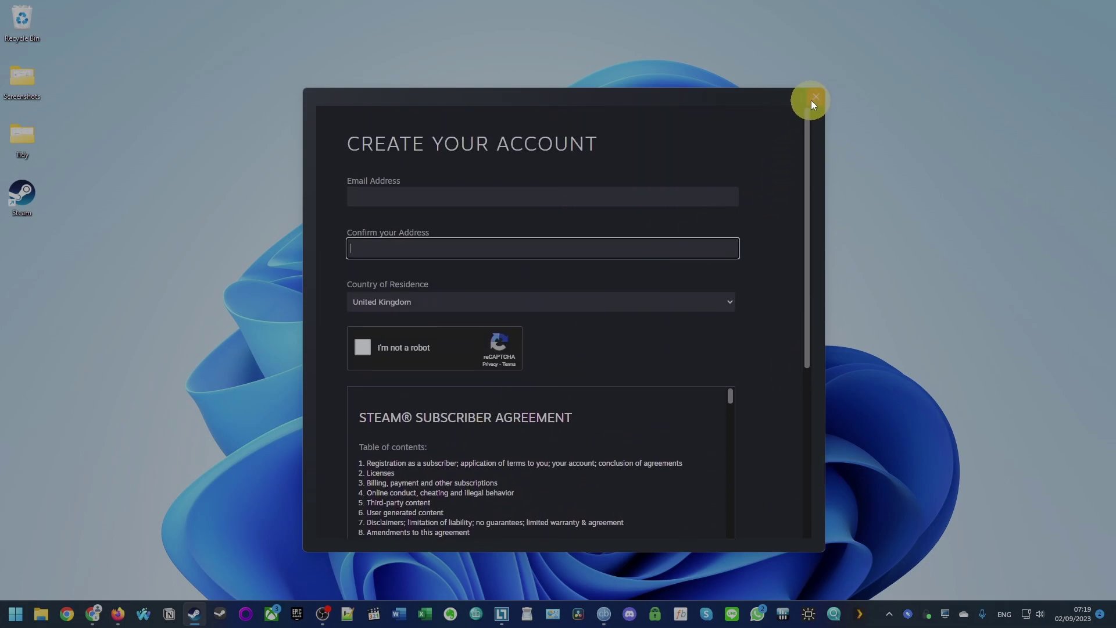
pyautogui.click(813, 100)
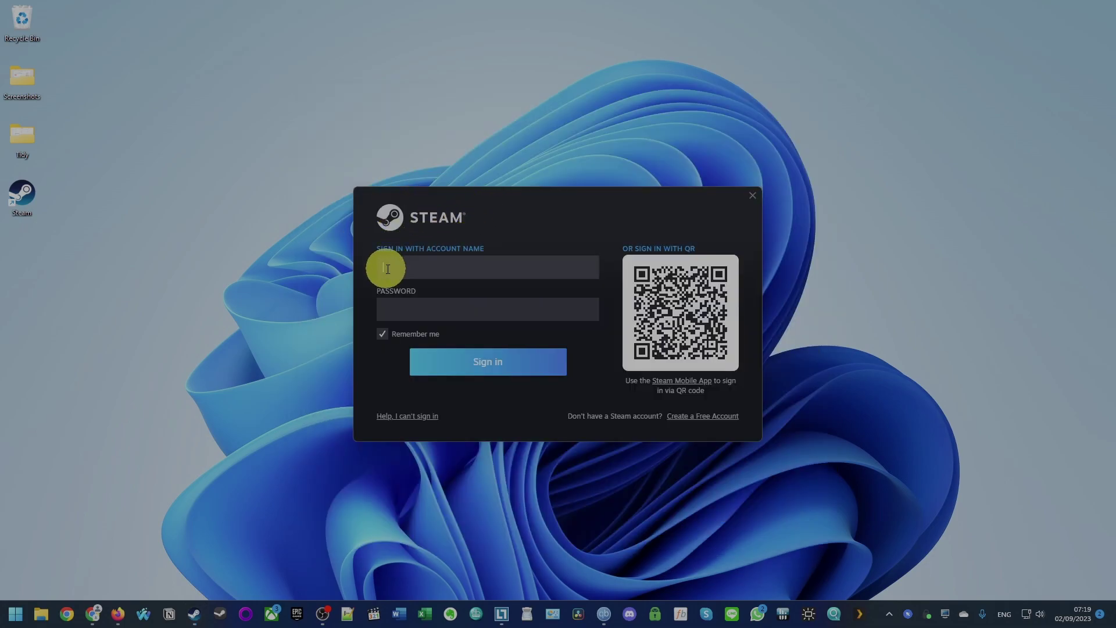
pyautogui.click(425, 304)
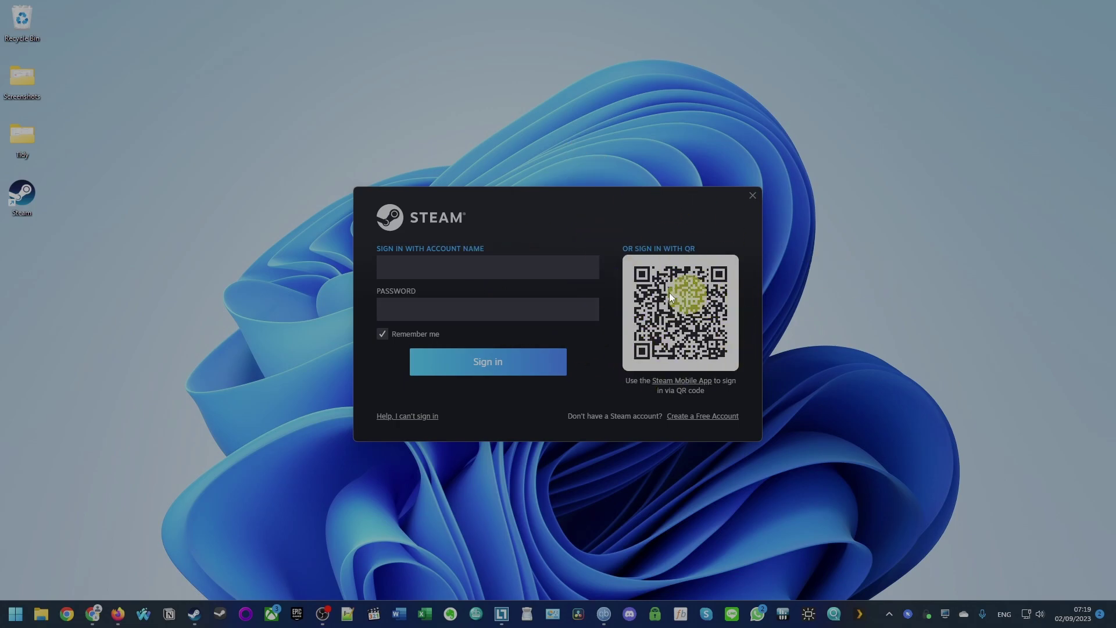
pyautogui.click(564, 271)
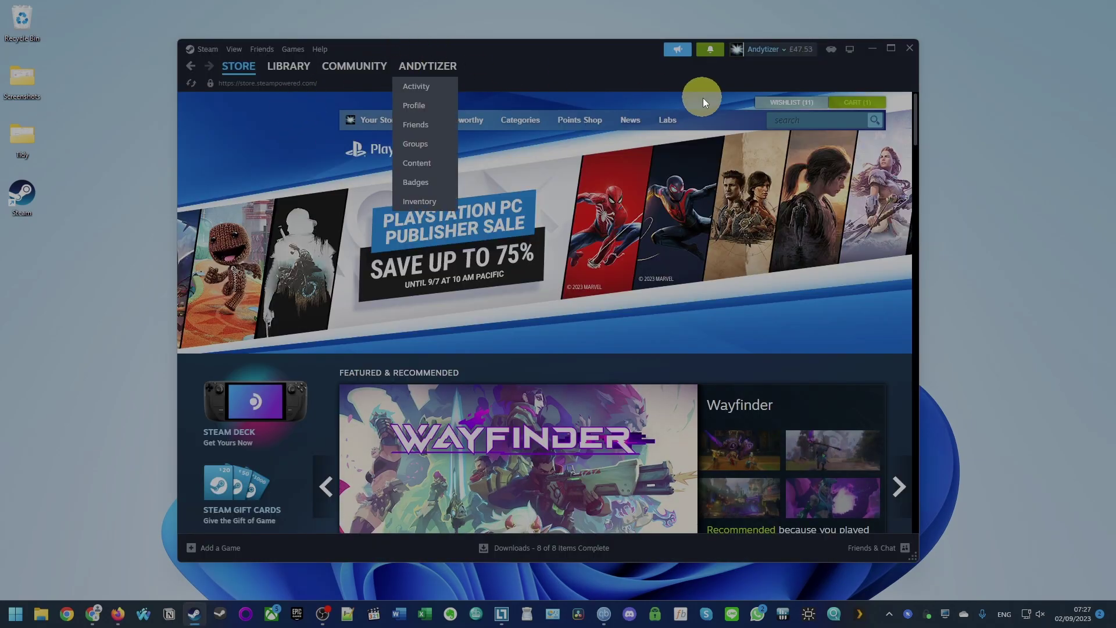
# - Search the Steam store for 'starfiel' and pass the age check to reach Starfield's page
pyautogui.click(818, 119)
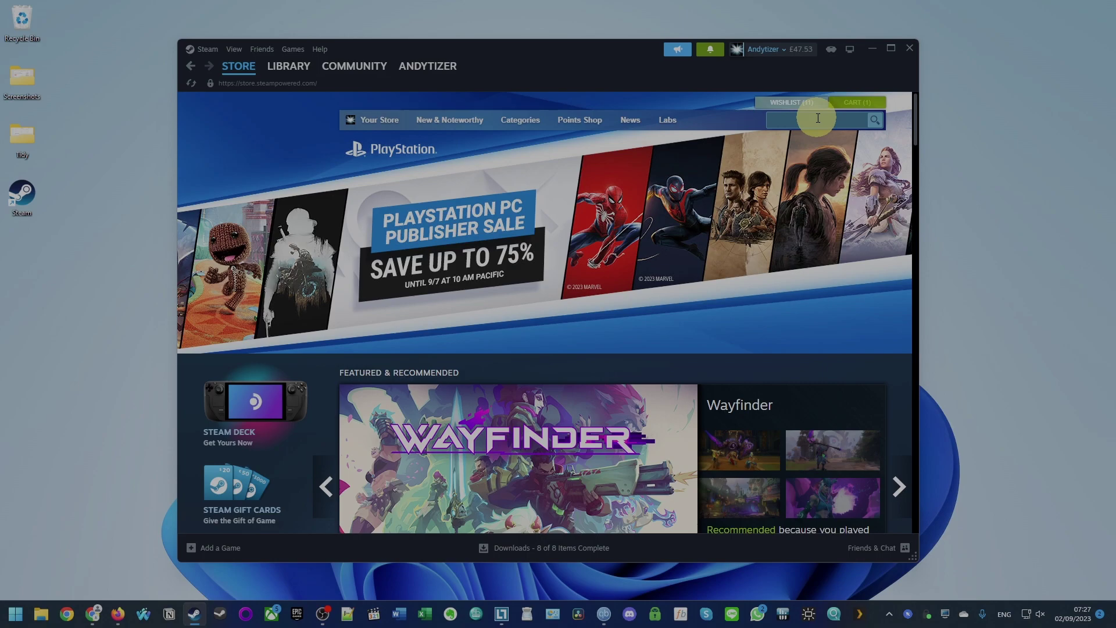
pyautogui.write('starfiel')
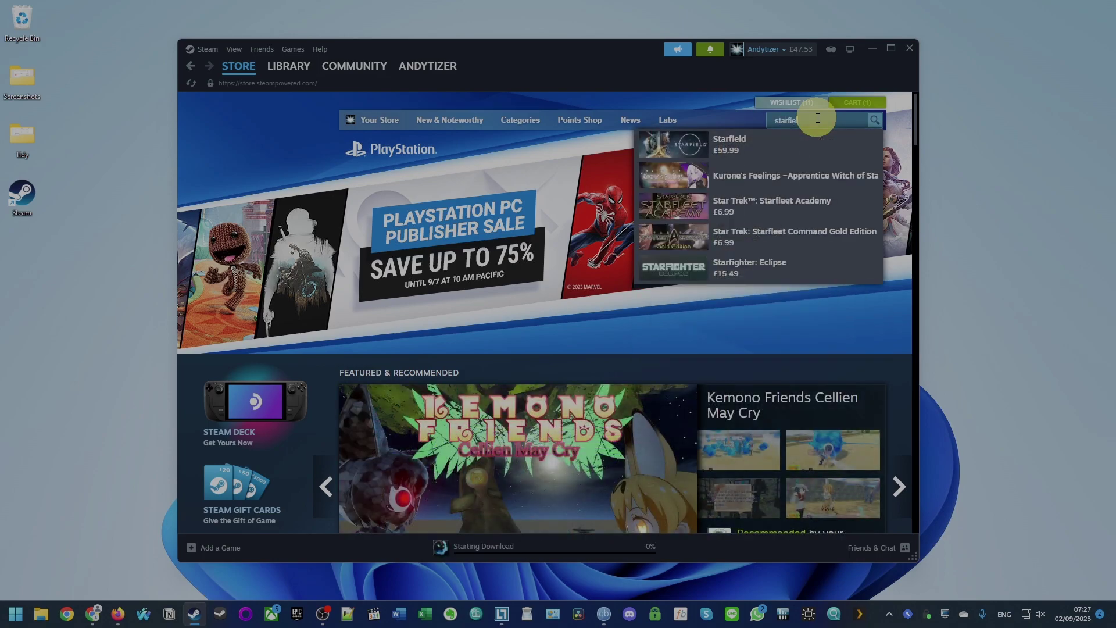
pyautogui.click(696, 142)
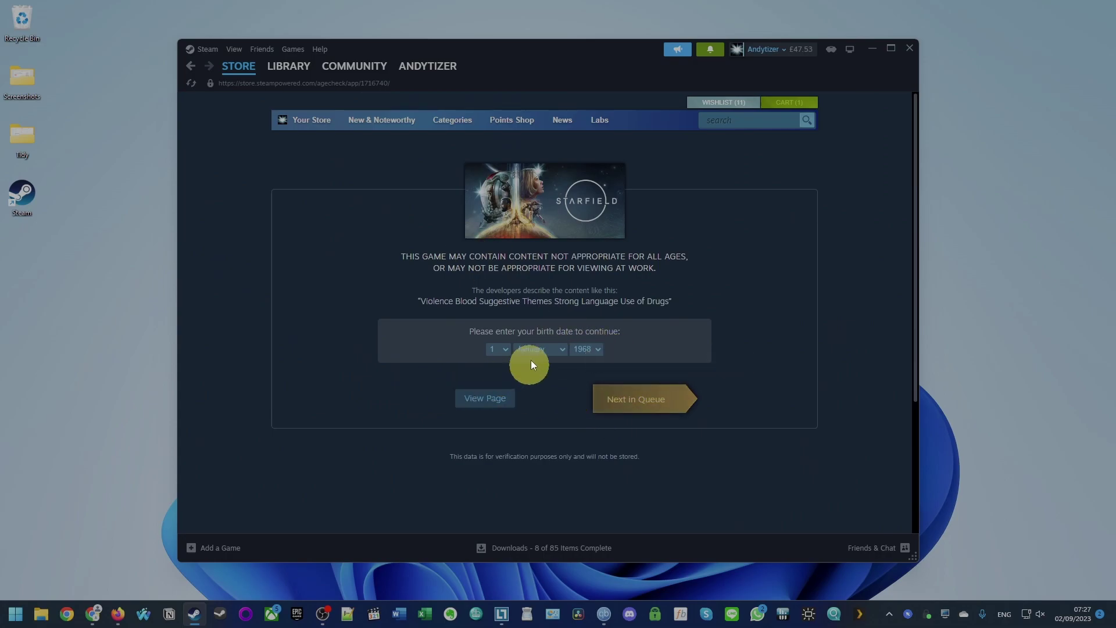
pyautogui.moveTo(441, 268); pyautogui.dragTo(663, 352)
pyautogui.click(490, 399)
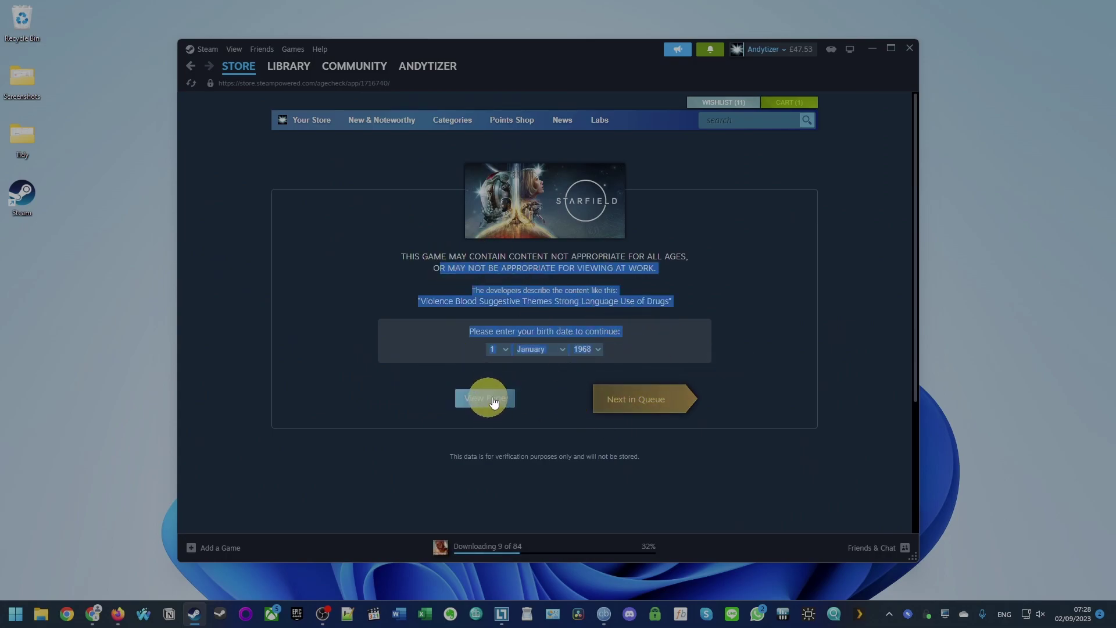
# - Add Starfield Digital Premium Edition (£85.99) to the cart, purchase for myself, and switch to Chrome
pyautogui.scroll(-7, 457, 349)
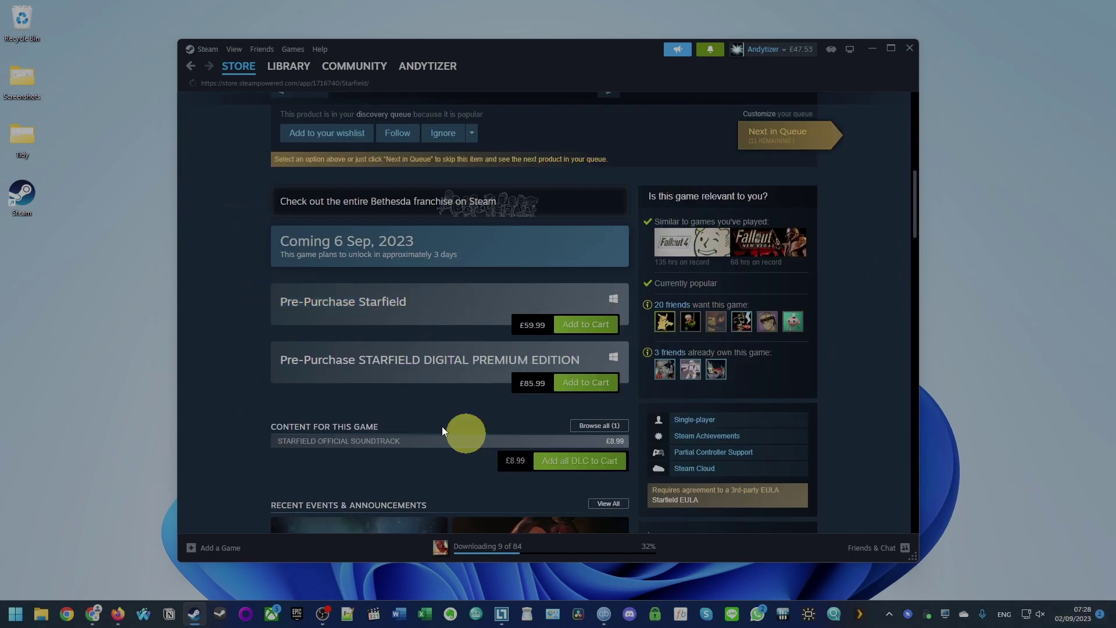
pyautogui.scroll(6, 552, 356)
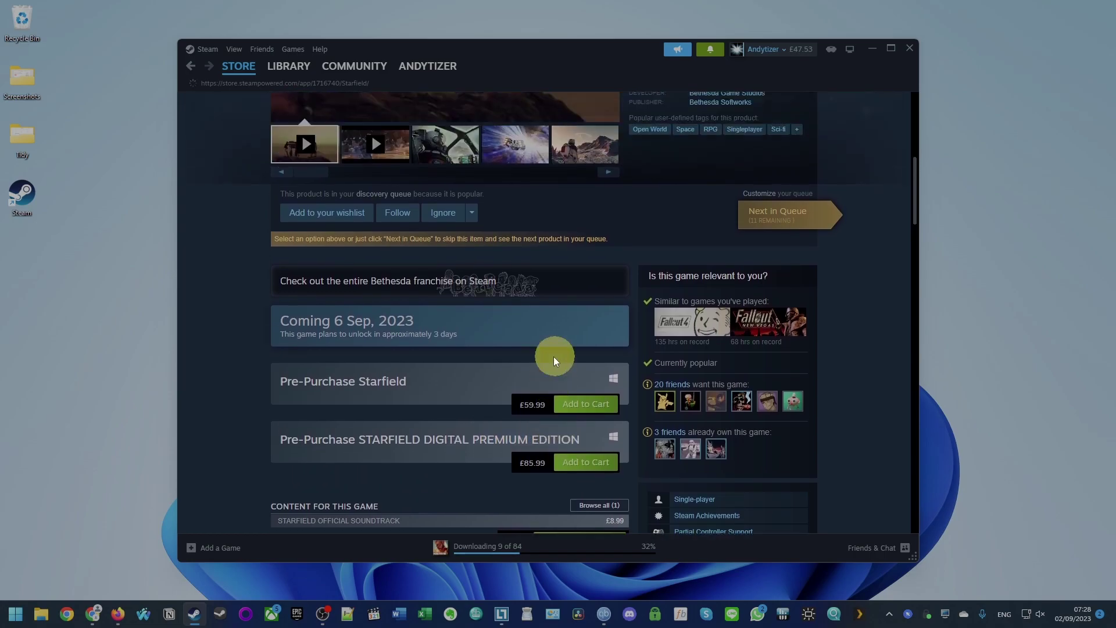
pyautogui.scroll(-6, 612, 343)
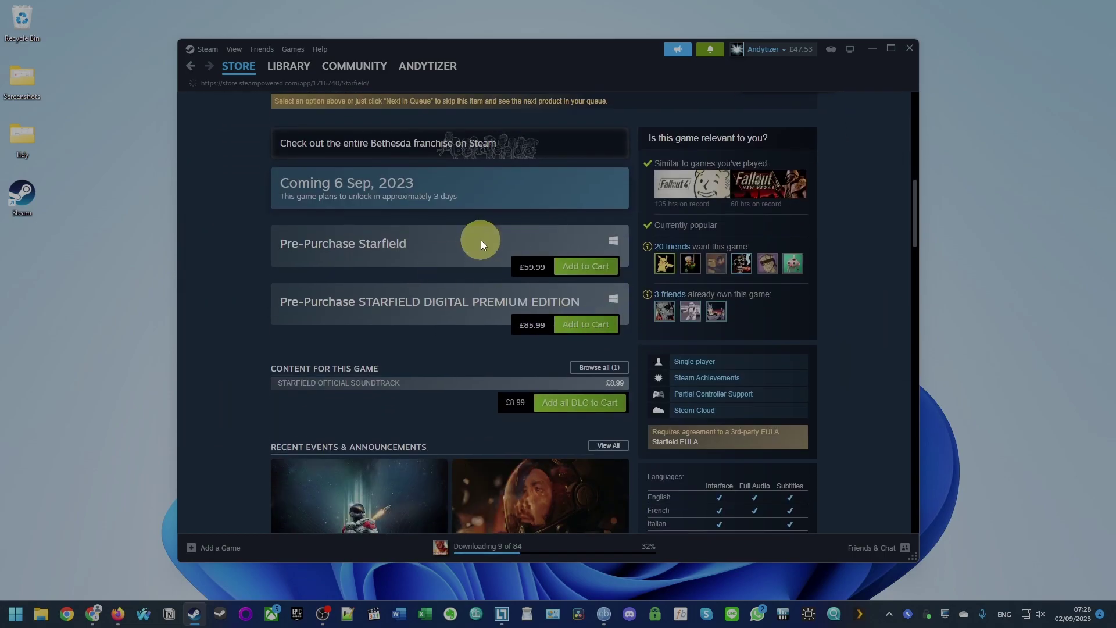
pyautogui.click(580, 326)
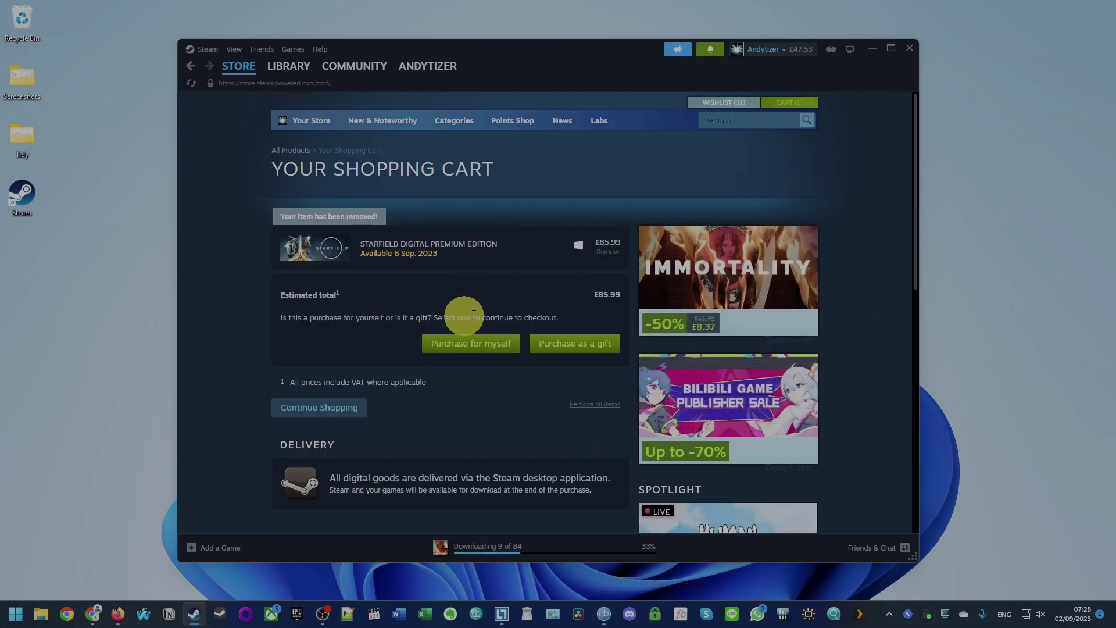
pyautogui.click(465, 344)
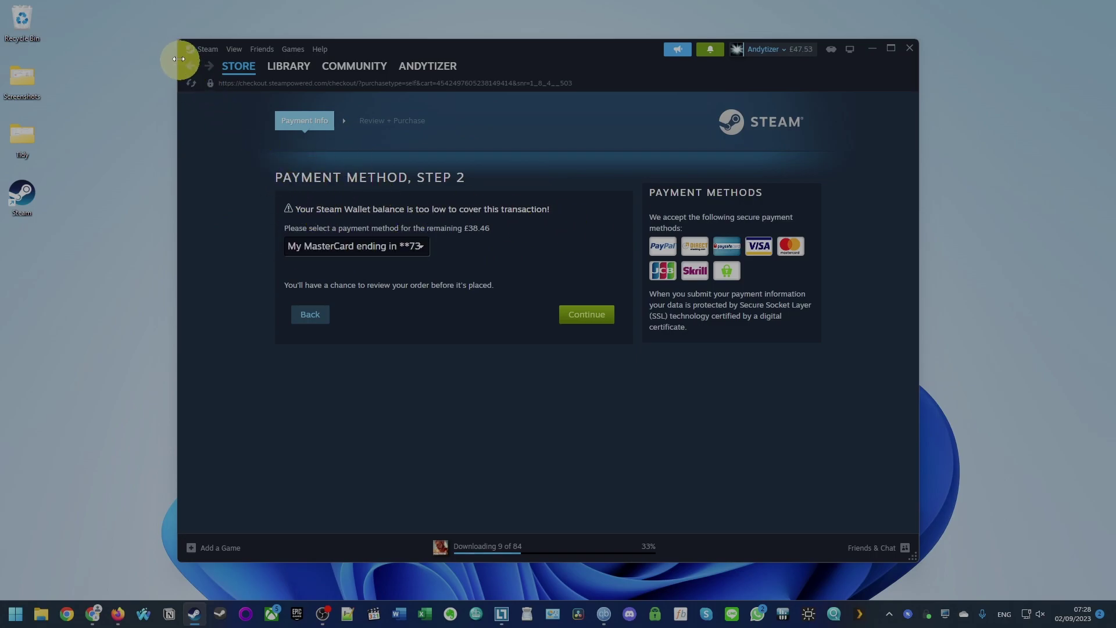
pyautogui.hotkey('alt', 'Tab')
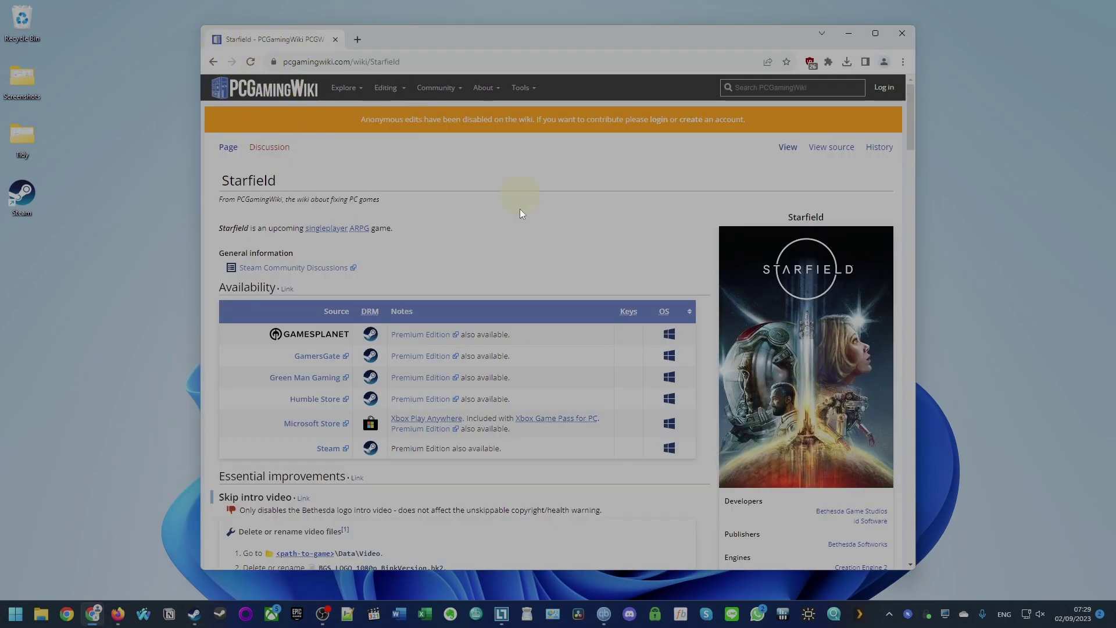
# - Open the PCGamingWiki page's Gamesplanet store link in a new tab
pyautogui.click(333, 60)
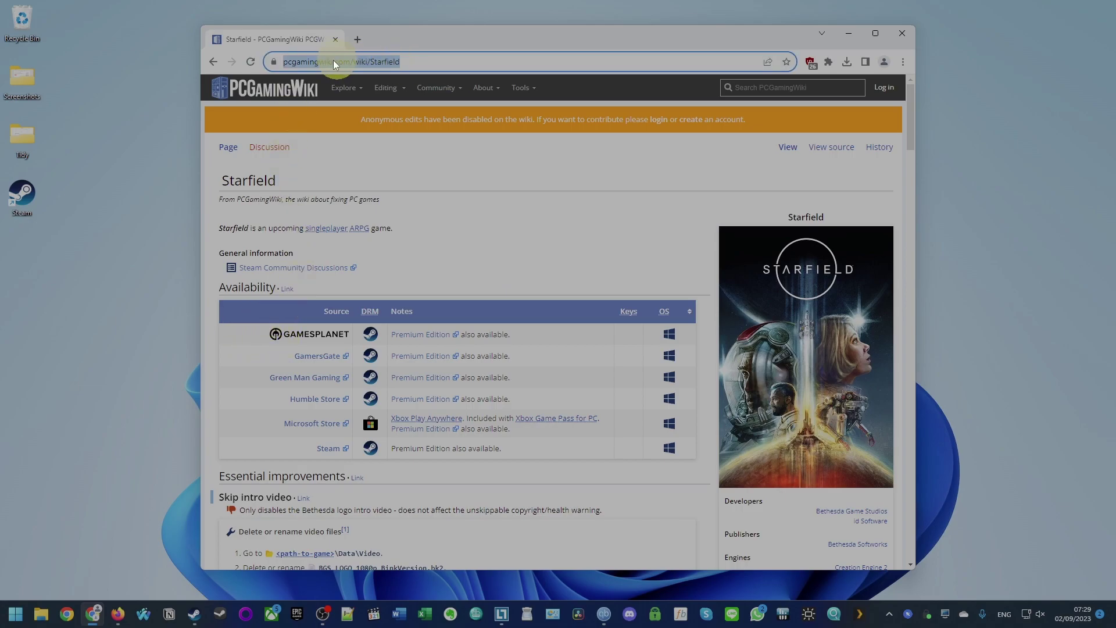
pyautogui.click(387, 61)
pyautogui.click(344, 287)
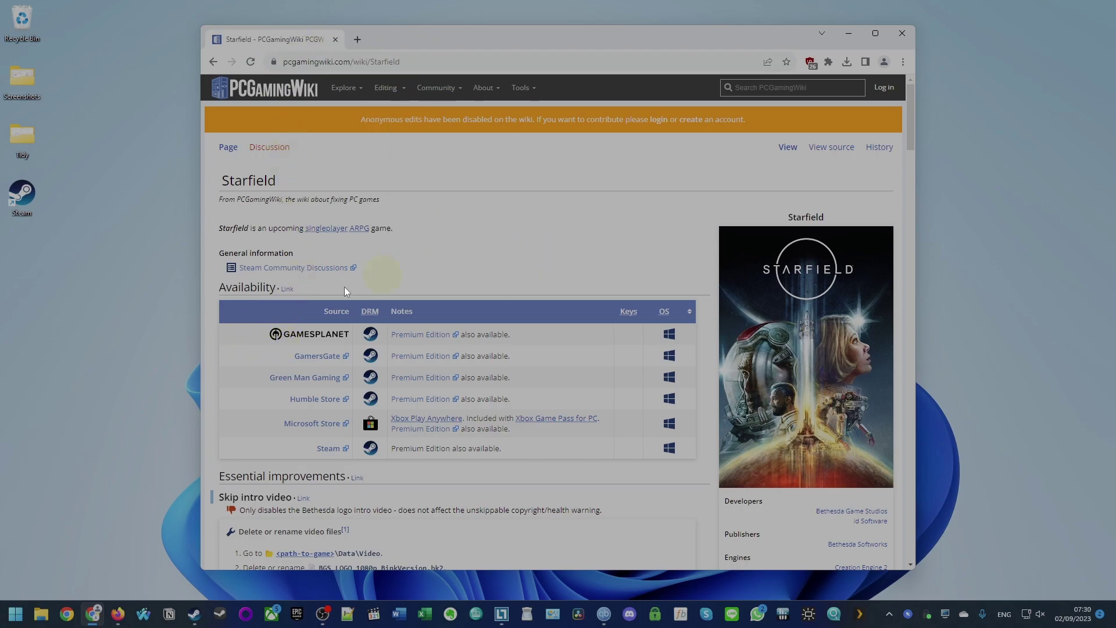
pyautogui.moveTo(219, 228); pyautogui.dragTo(614, 456)
pyautogui.click(614, 456)
pyautogui.scroll(-1, 520, 417)
pyautogui.rightClick(323, 278)
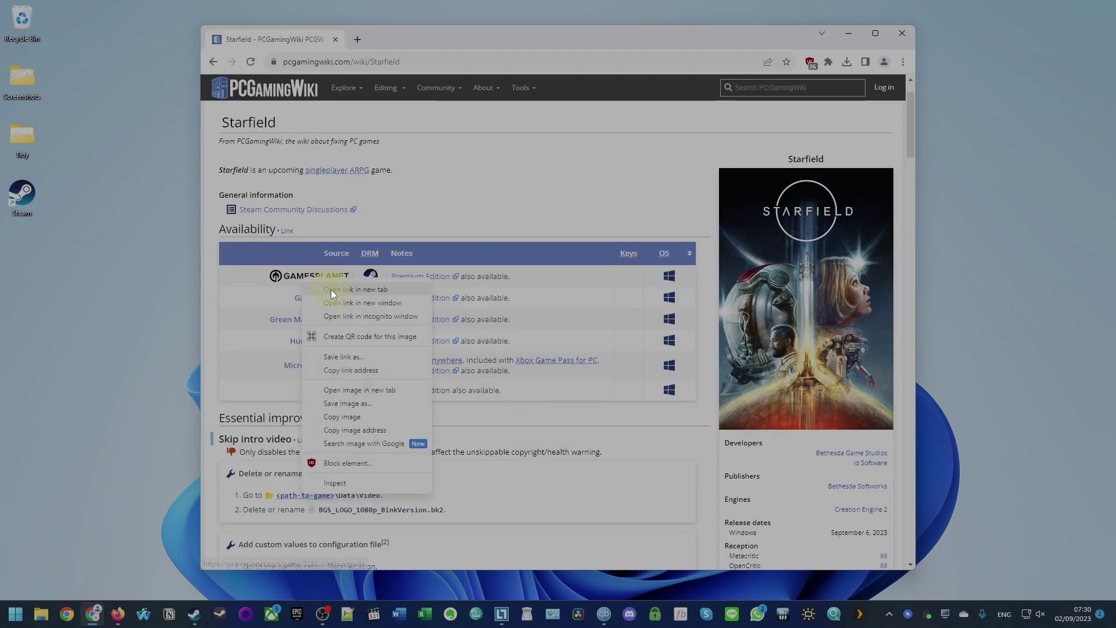
pyautogui.click(331, 290)
pyautogui.click(377, 35)
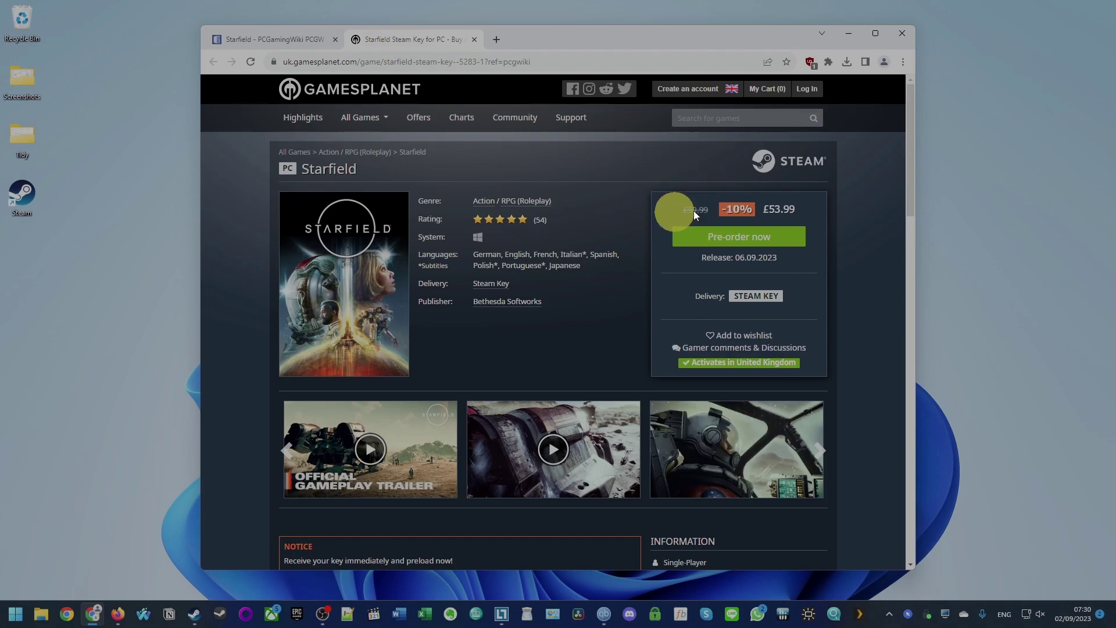
# - Open Starfield Premium Edition on Gamesplanet and pre-order it for £77.39
pyautogui.scroll(-8, 332, 316)
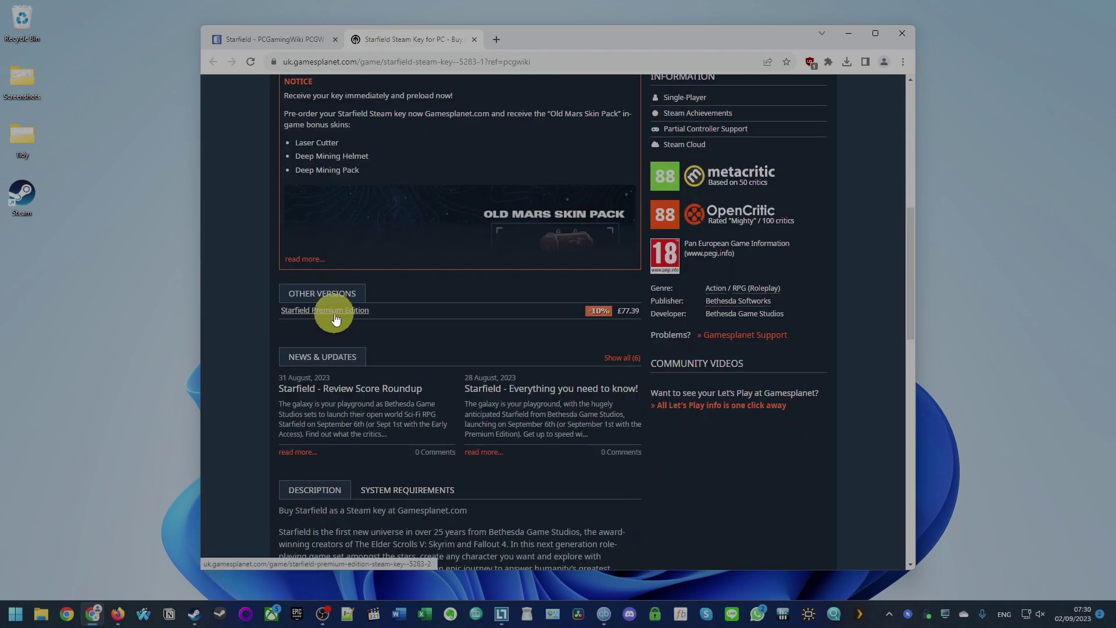
pyautogui.click(332, 314)
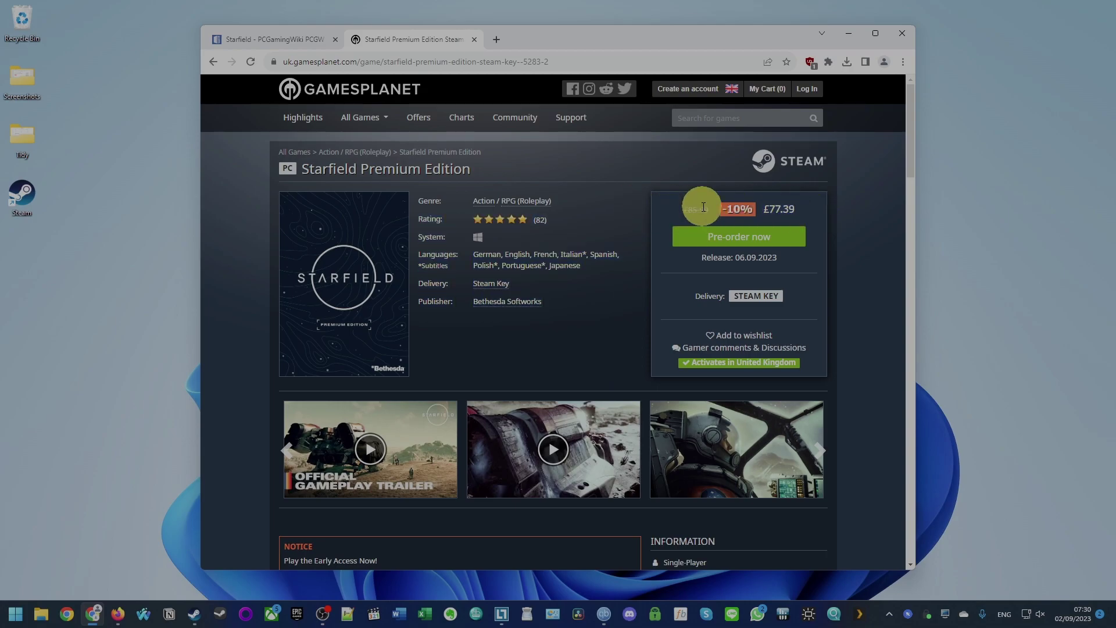
pyautogui.scroll(-5, 268, 288)
pyautogui.click(417, 302)
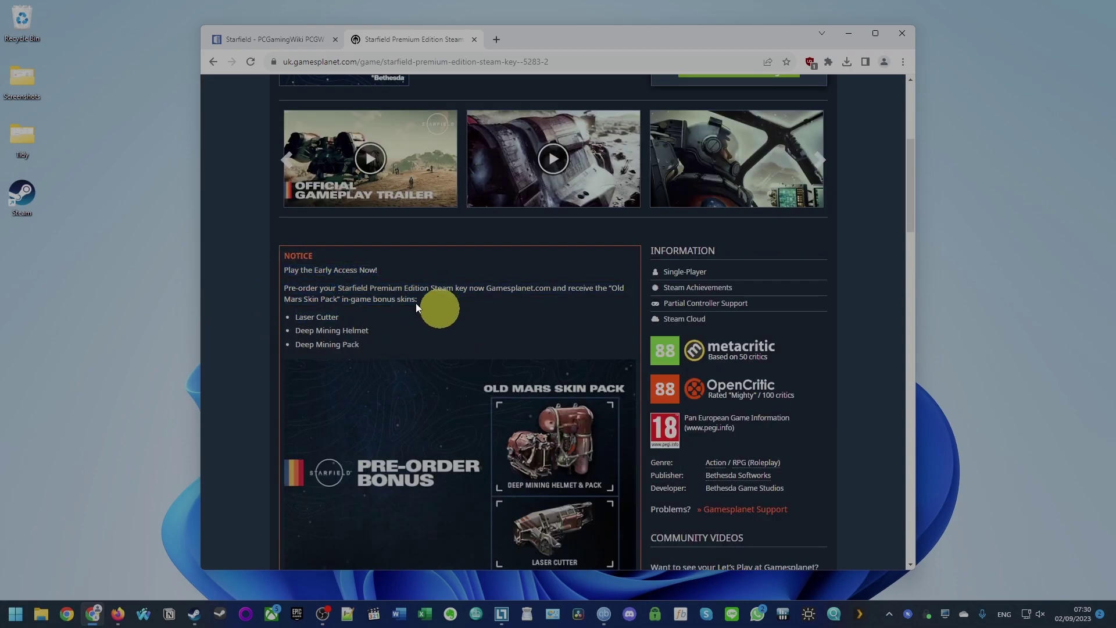
pyautogui.scroll(5, 465, 298)
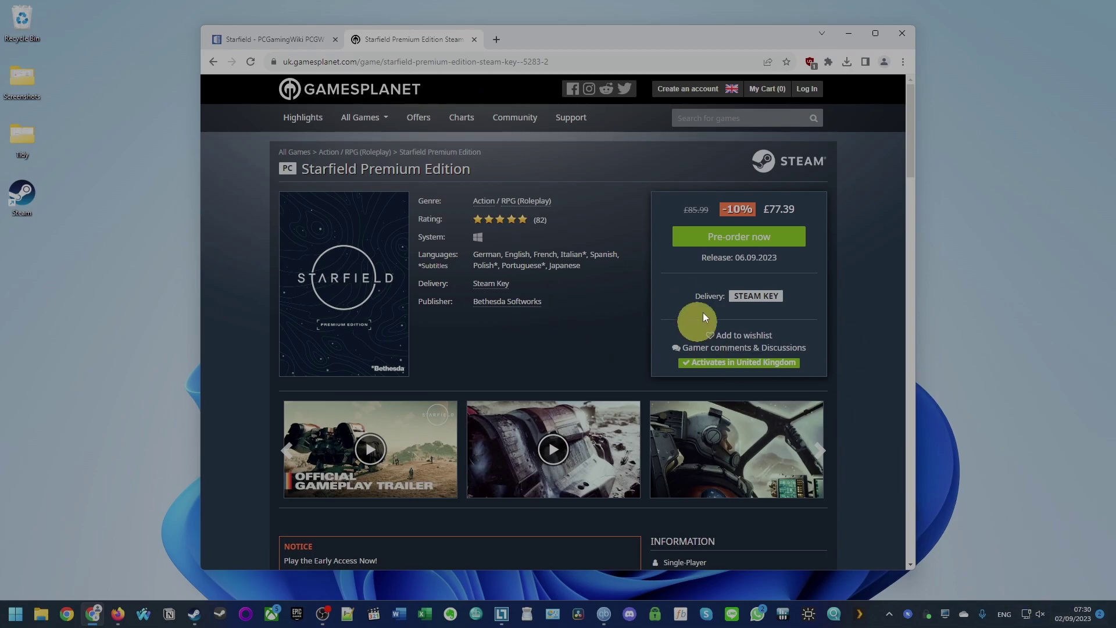
pyautogui.click(688, 242)
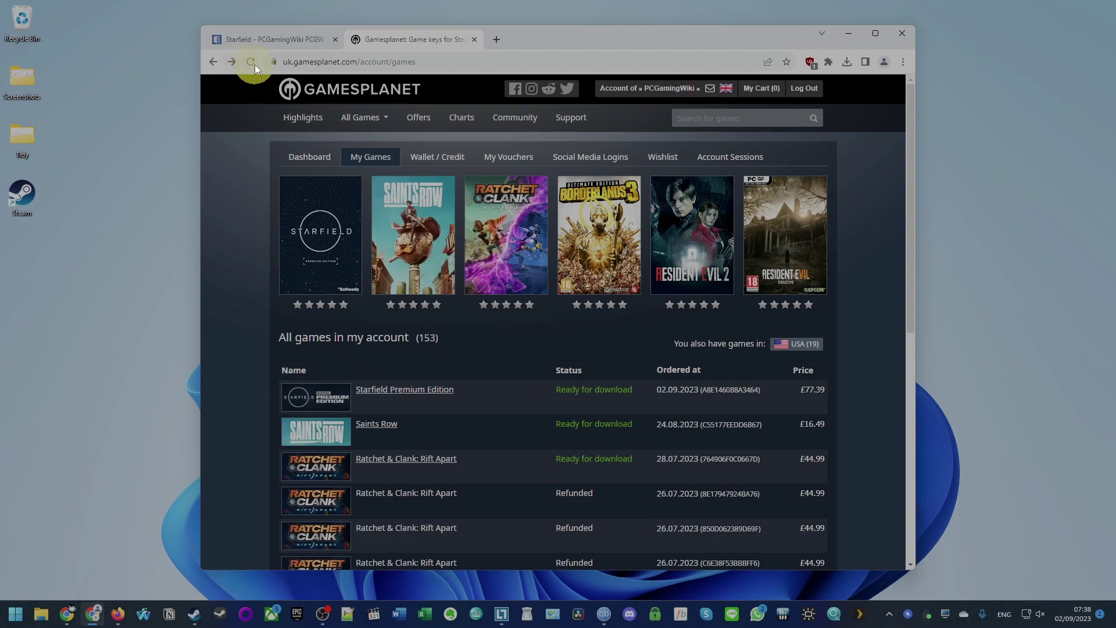
# - Enable the Starfield Premium Edition order in My Games and copy its main Steam key
pyautogui.click(253, 64)
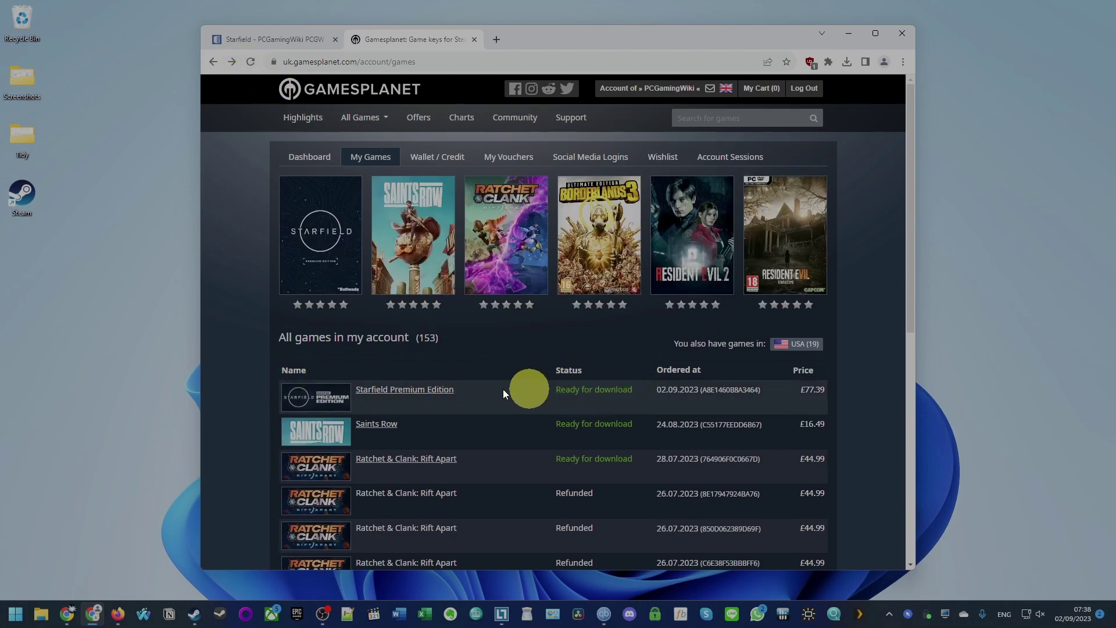
pyautogui.click(407, 389)
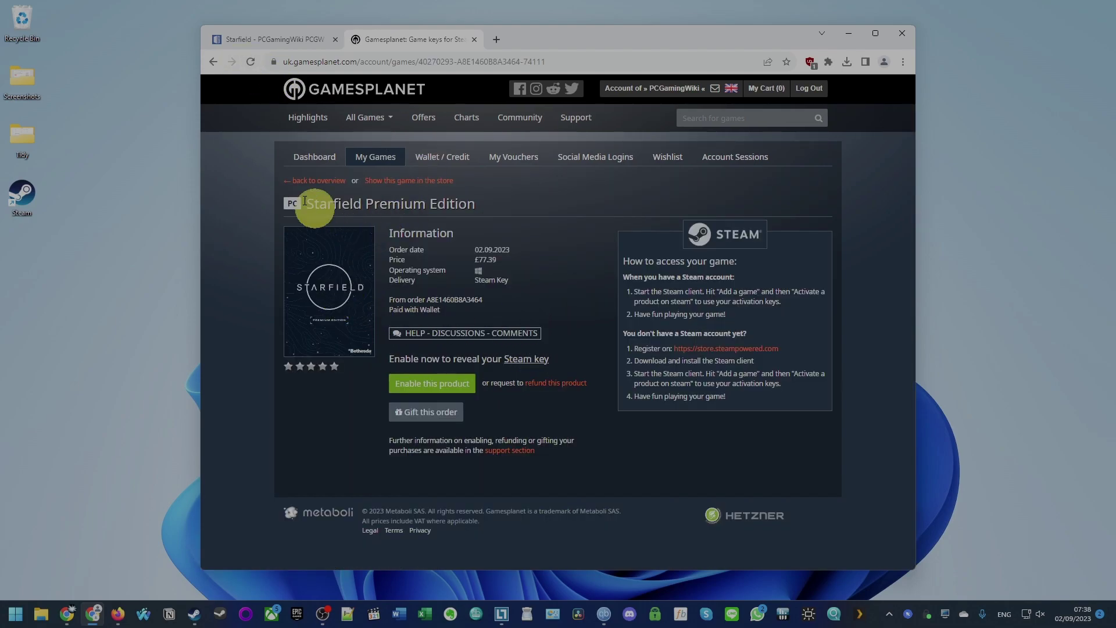
pyautogui.click(428, 384)
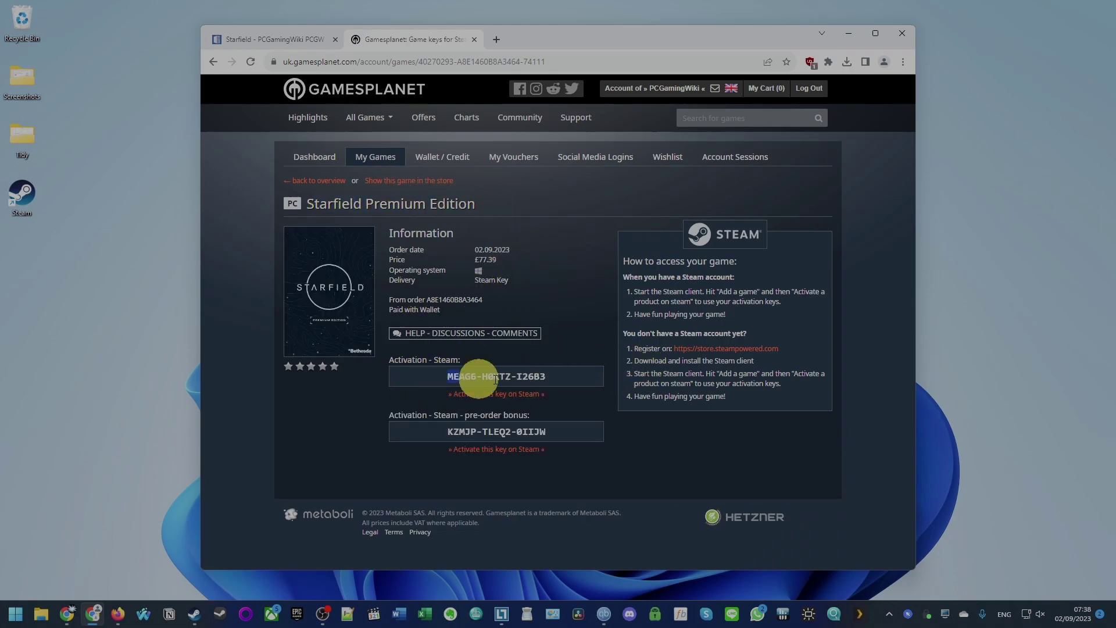
pyautogui.click(574, 372)
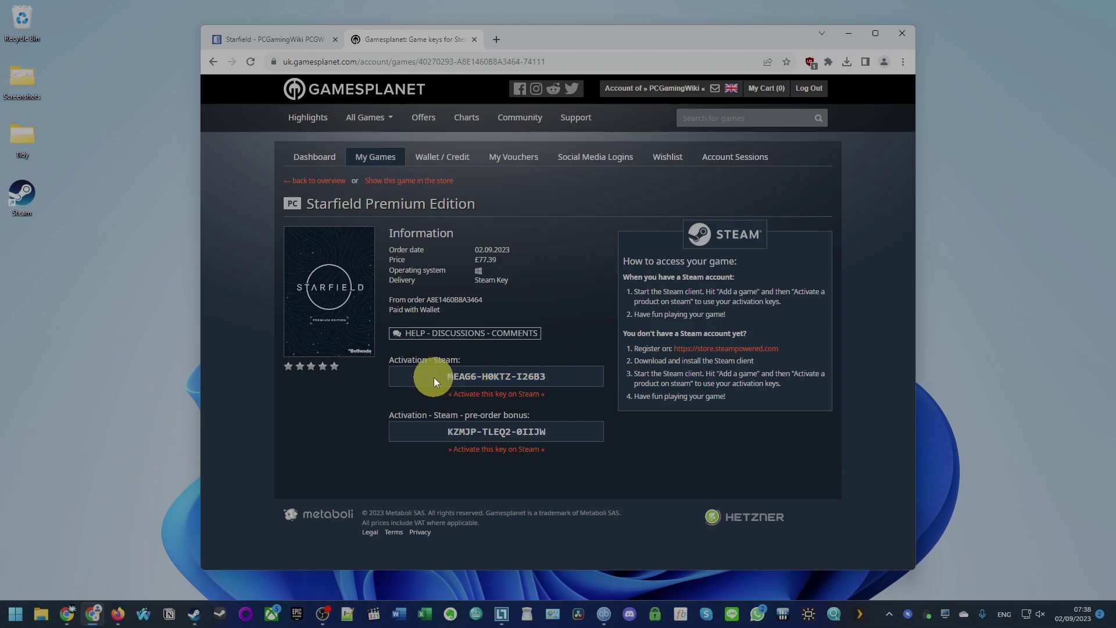
pyautogui.rightClick(520, 382)
pyautogui.click(550, 391)
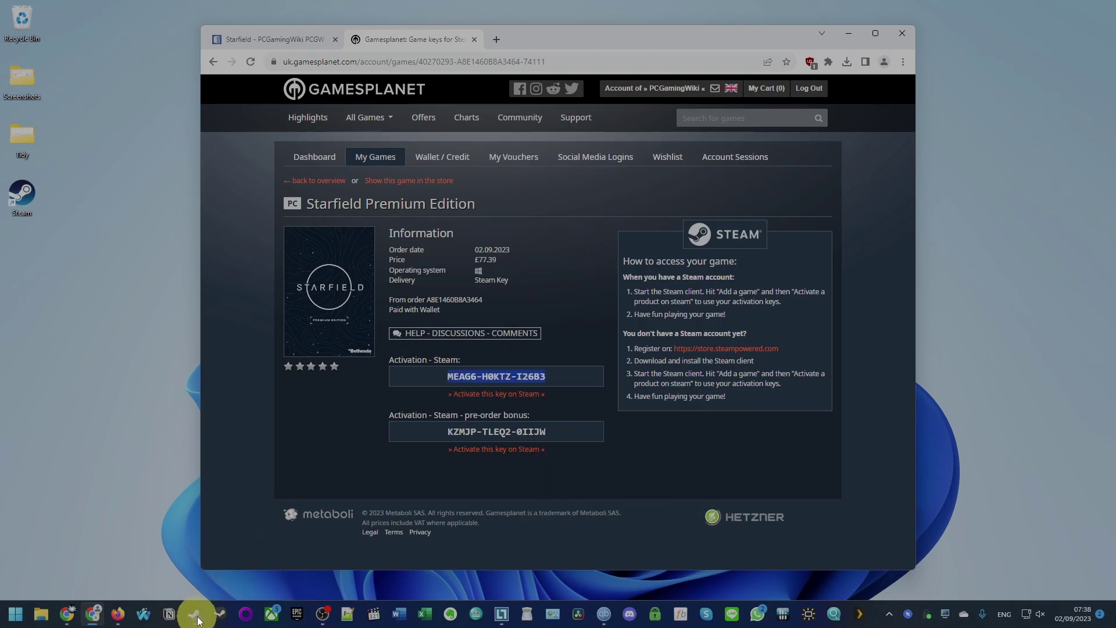
pyautogui.click(196, 618)
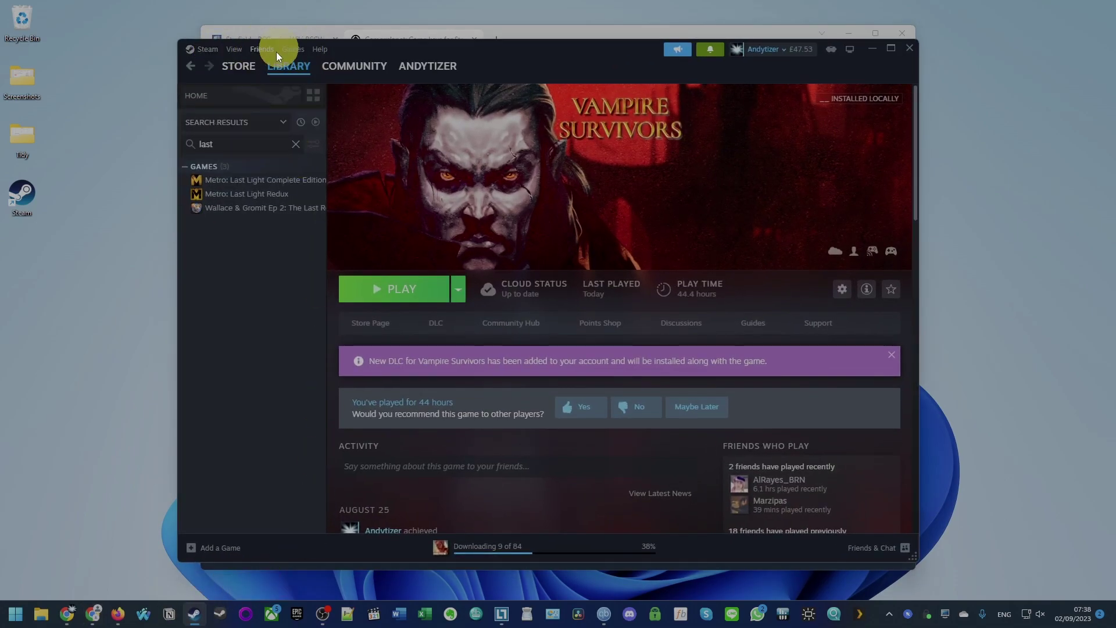
# - Activate the main Starfield key via Games > Activate a Product on Steam
pyautogui.click(234, 50)
pyautogui.click(300, 51)
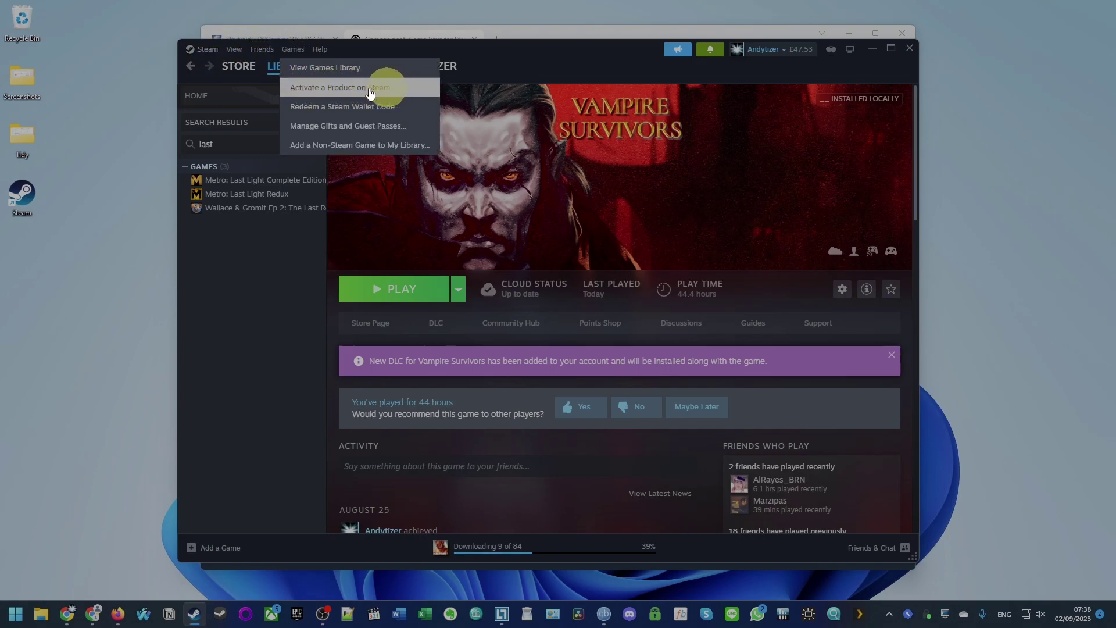
pyautogui.click(293, 50)
pyautogui.click(294, 50)
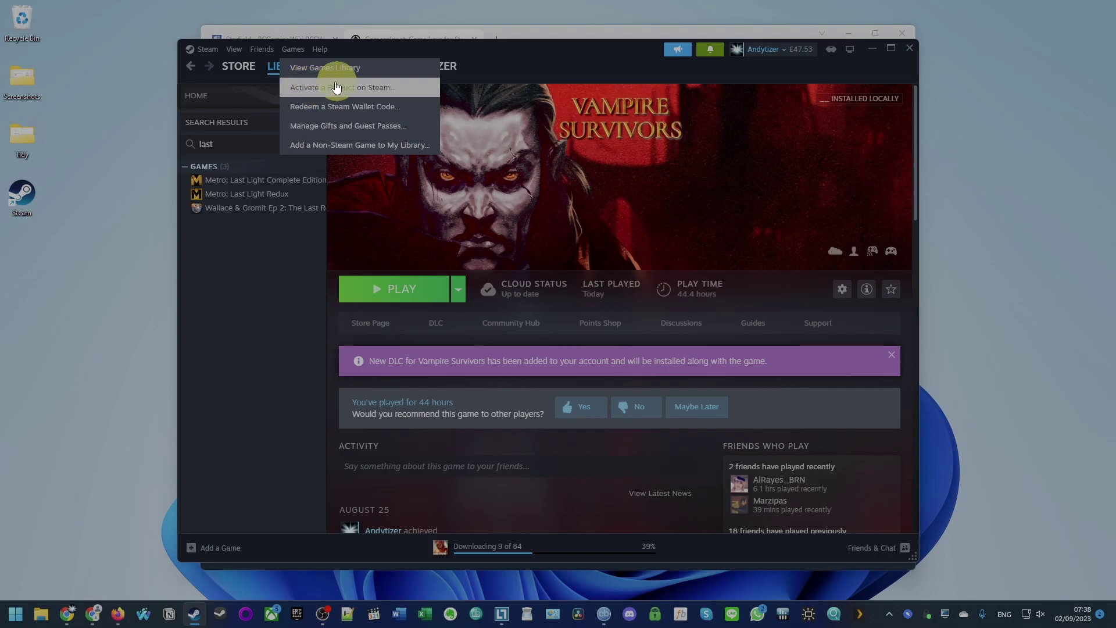
pyautogui.click(364, 92)
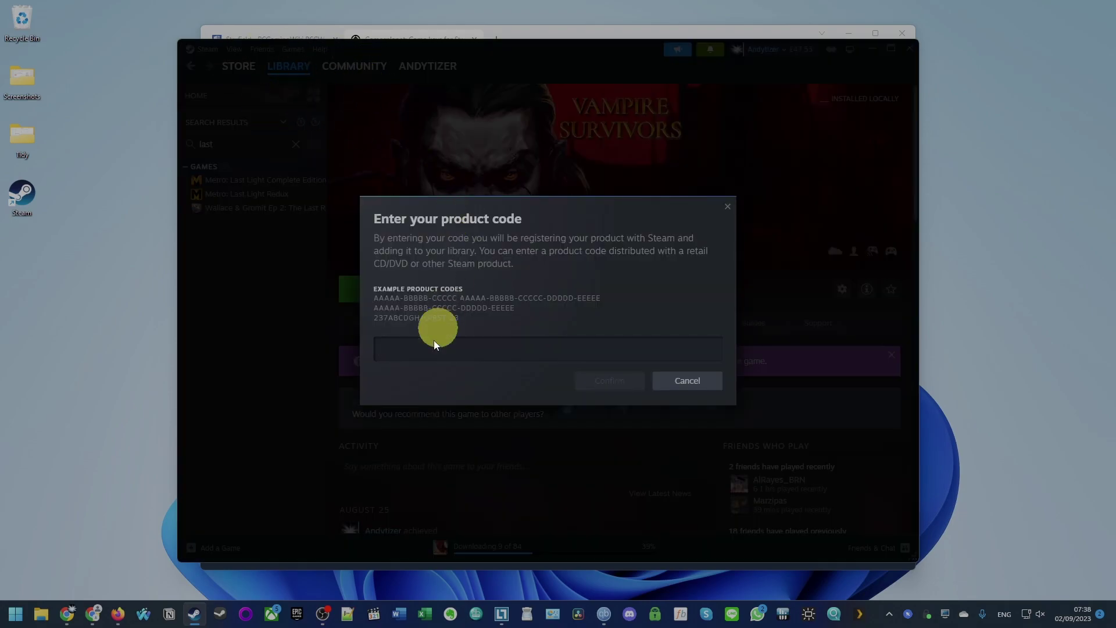
pyautogui.click(486, 341)
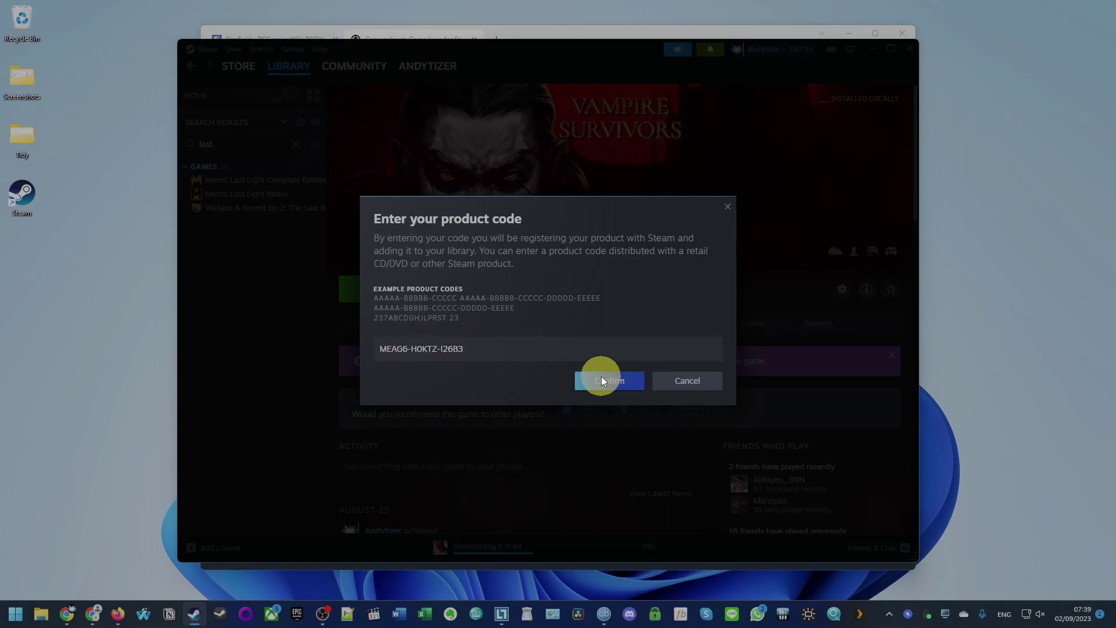
pyautogui.click(602, 381)
pyautogui.click(603, 355)
# - Copy the pre-order bonus key from Gamesplanet and activate it in Steam as Starfield - Preorder
pyautogui.click(93, 614)
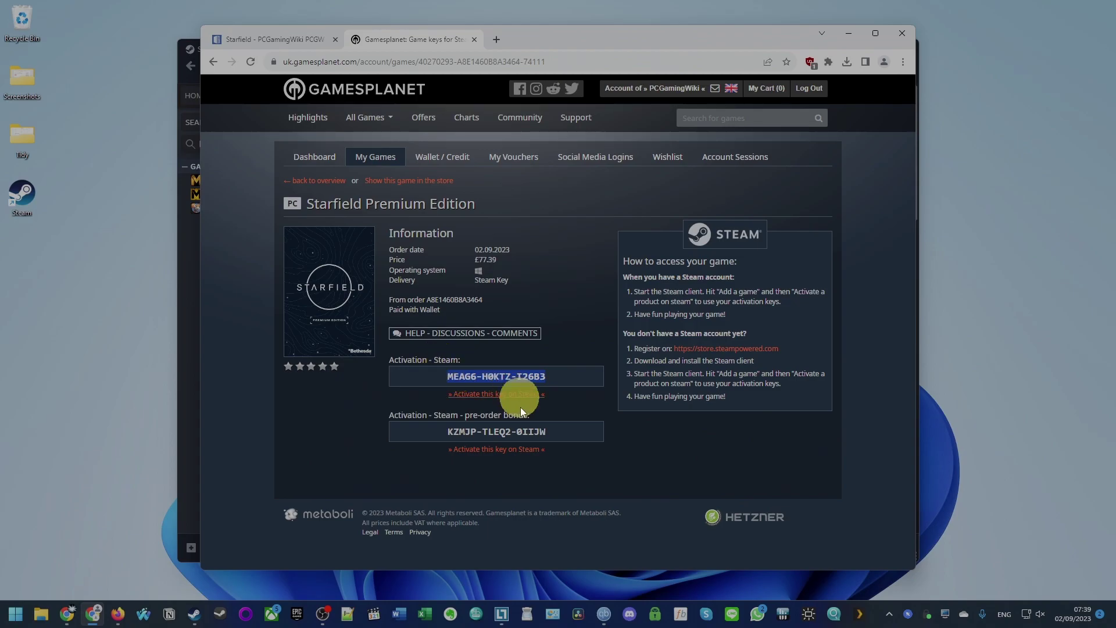
pyautogui.rightClick(463, 431)
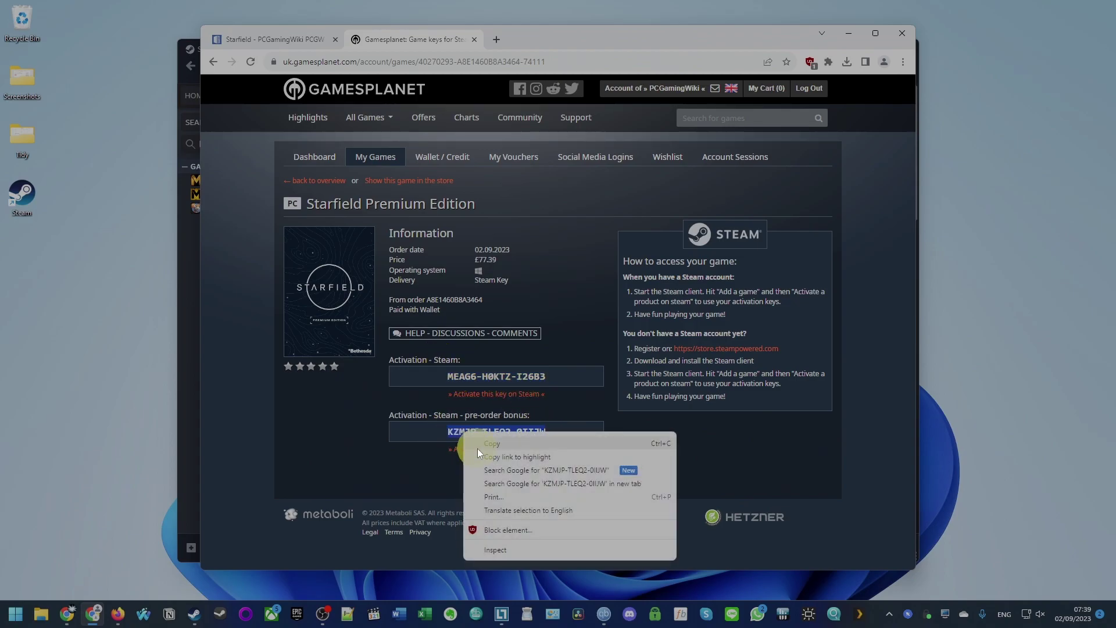
pyautogui.click(476, 448)
pyautogui.click(848, 33)
pyautogui.click(293, 49)
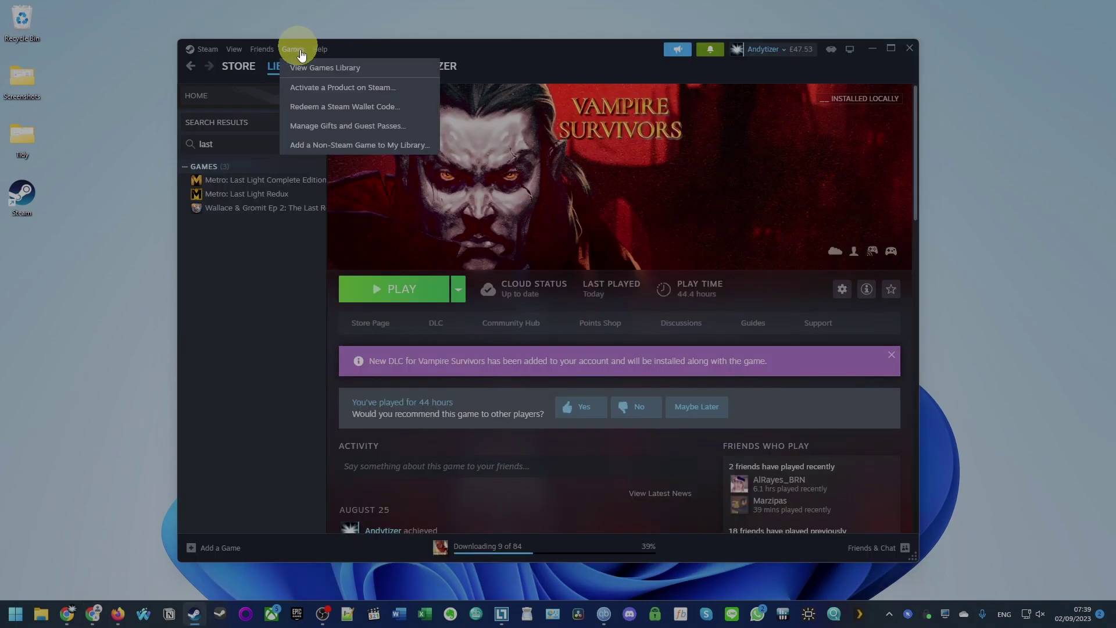
pyautogui.click(326, 82)
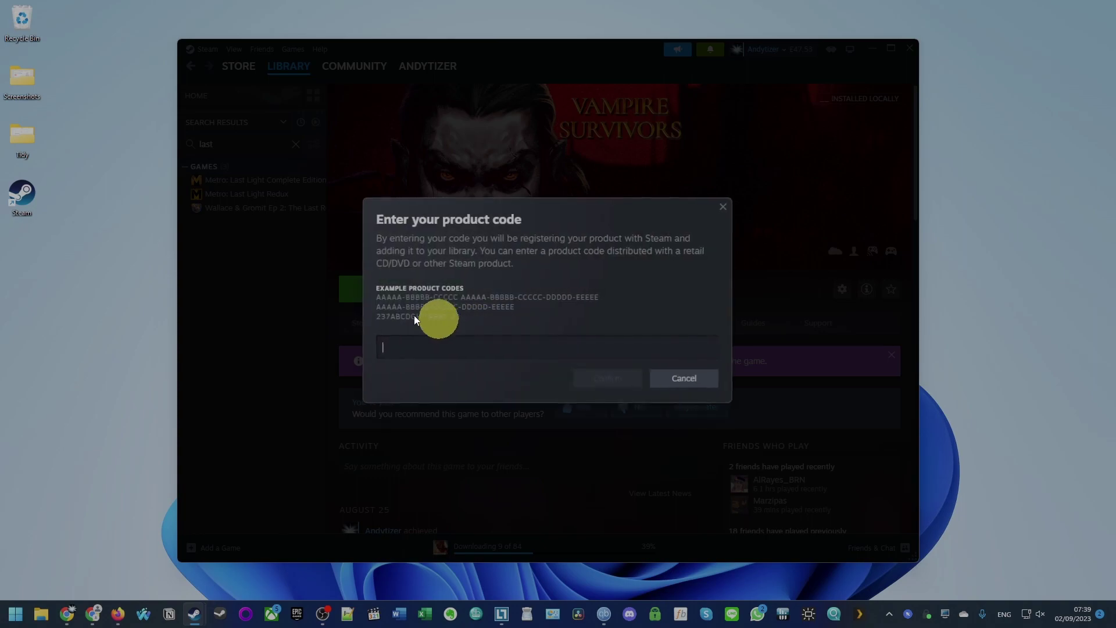
pyautogui.rightClick(451, 354)
pyautogui.click(470, 368)
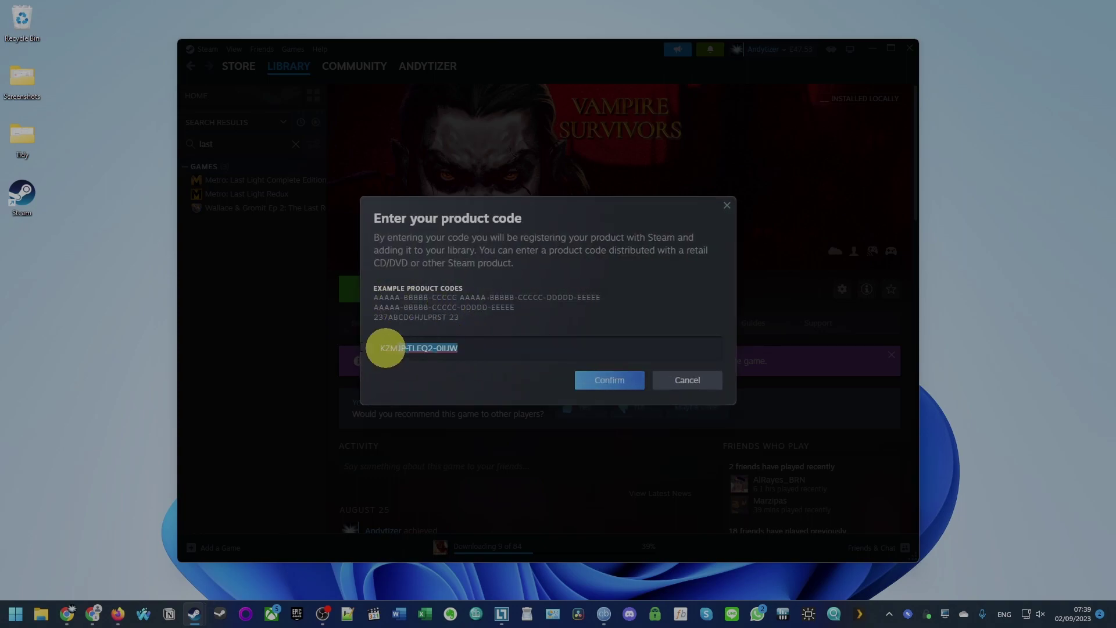
pyautogui.click(610, 380)
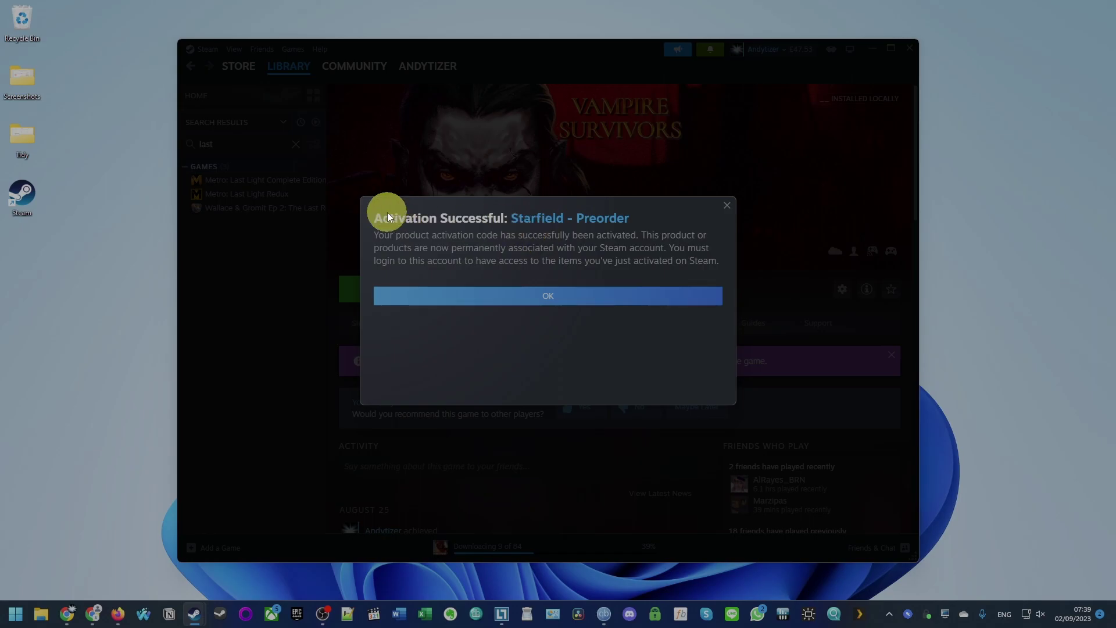
pyautogui.click(456, 301)
pyautogui.click(296, 144)
# - Find Starfield in the library, install it to the External Drive, accept the EULA, and follow the download
pyautogui.write('s')
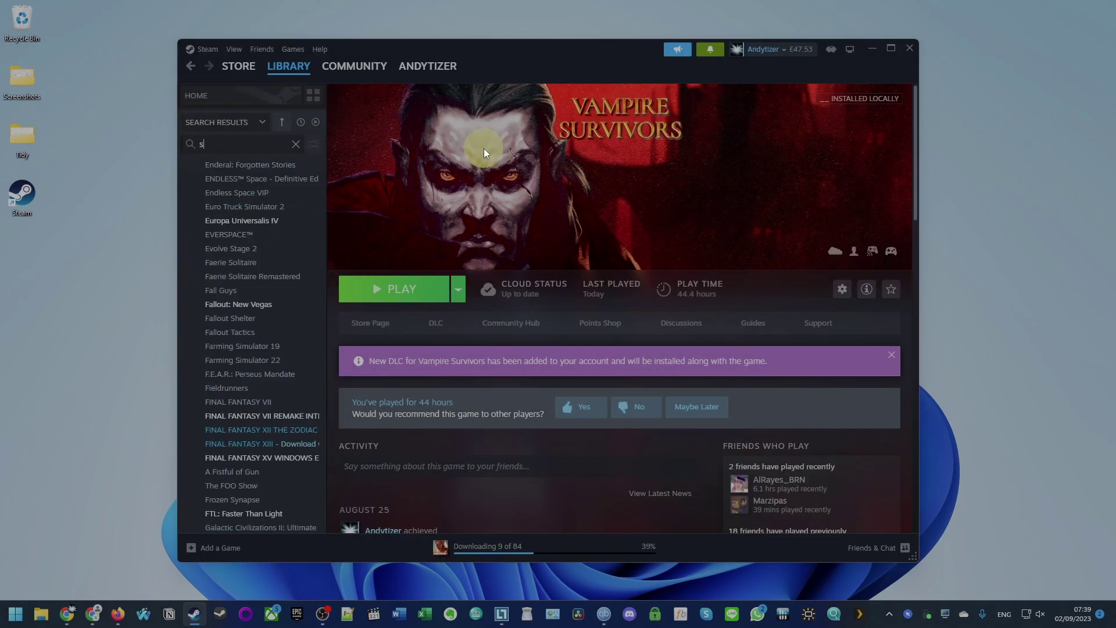
pyautogui.write('tarfiel')
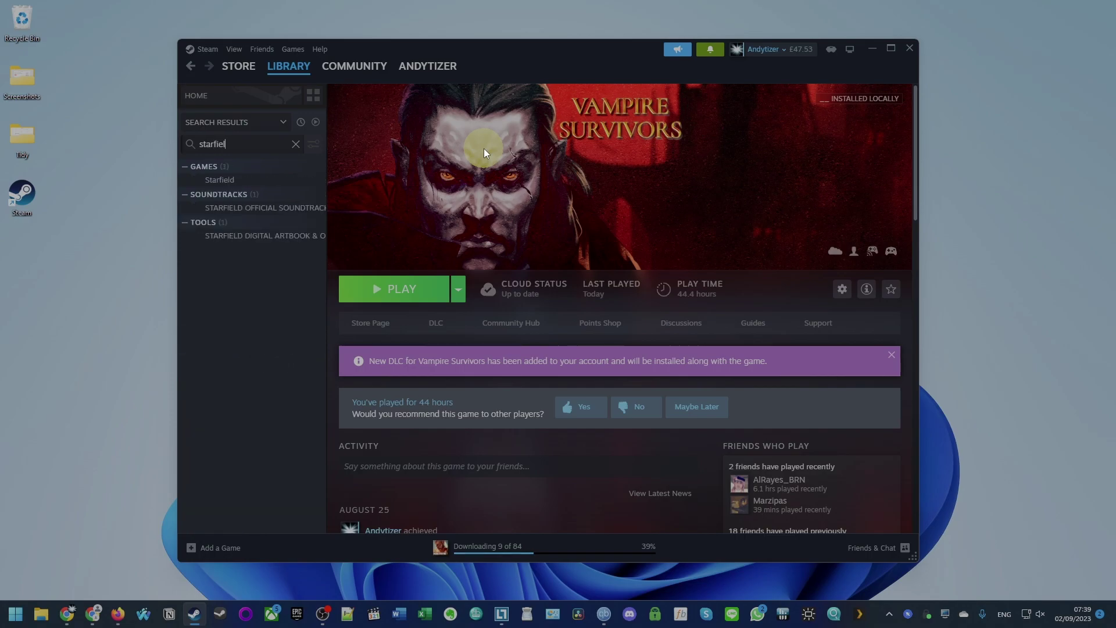
pyautogui.click(226, 186)
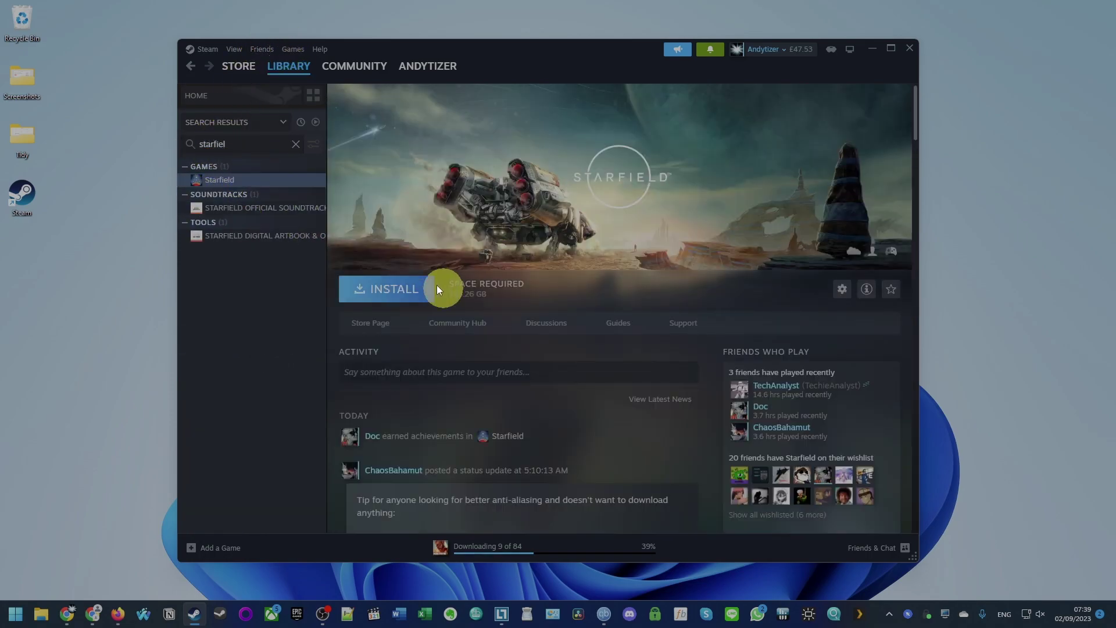
pyautogui.click(379, 297)
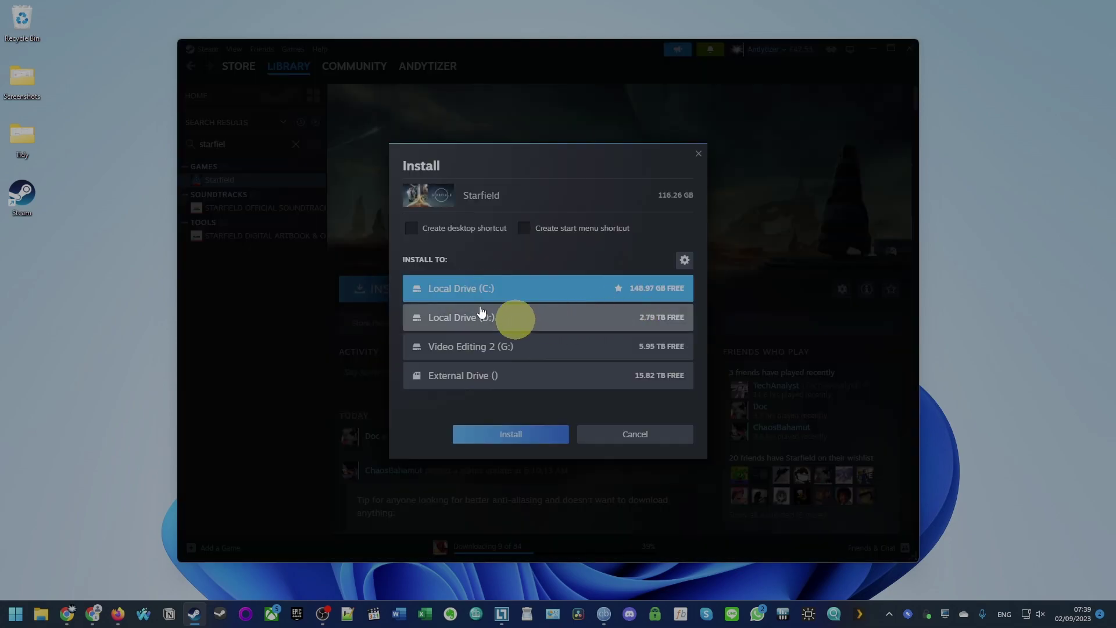
pyautogui.click(465, 376)
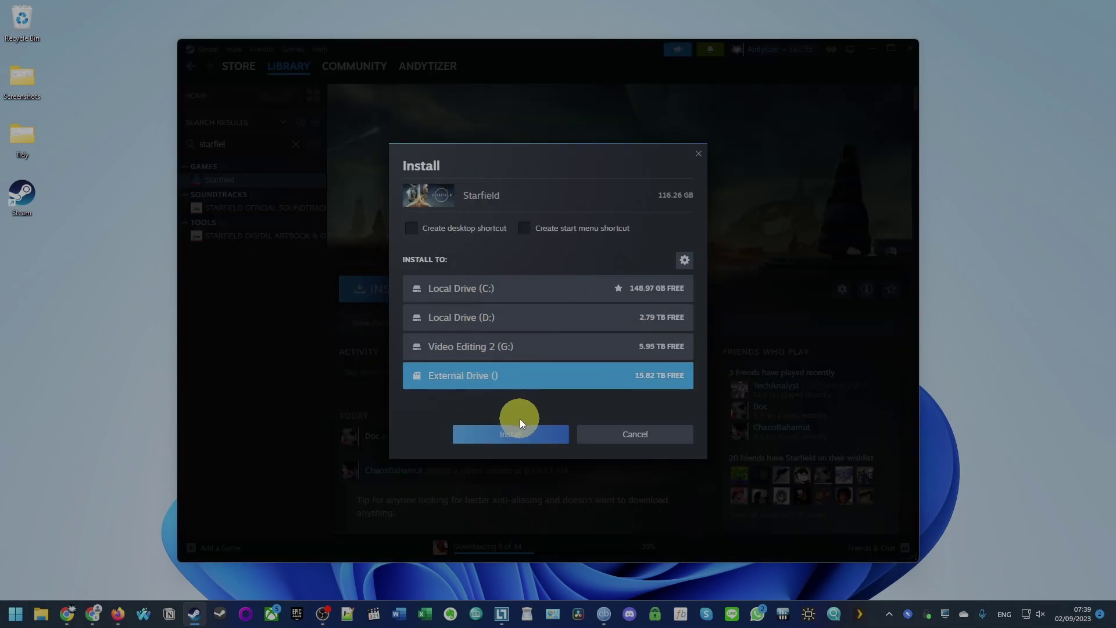
pyautogui.click(487, 431)
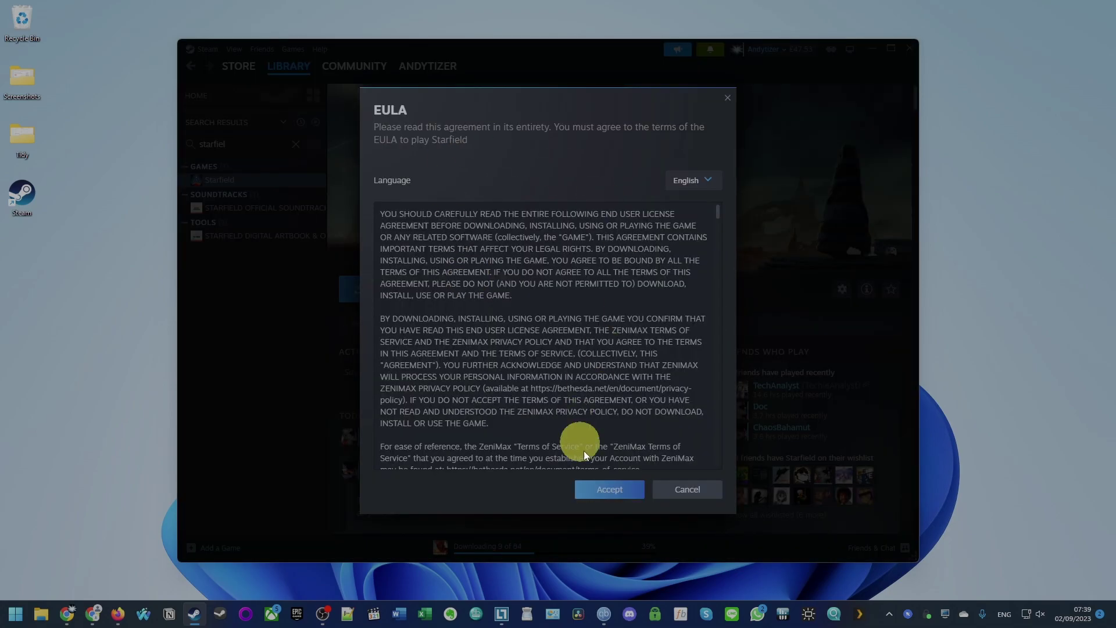
pyautogui.click(617, 490)
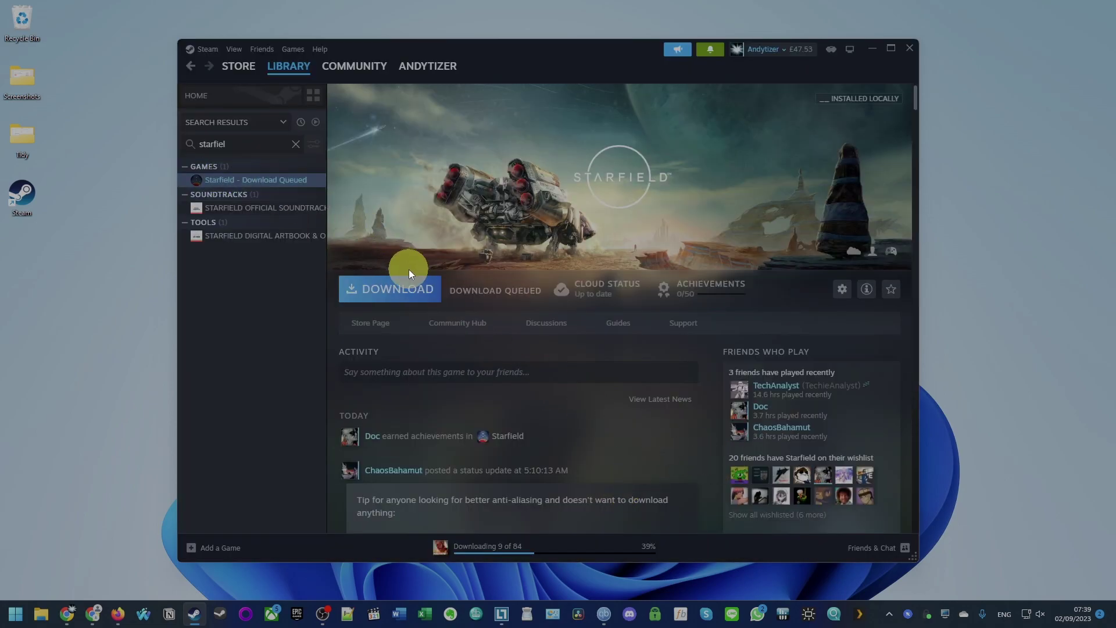
pyautogui.click(411, 286)
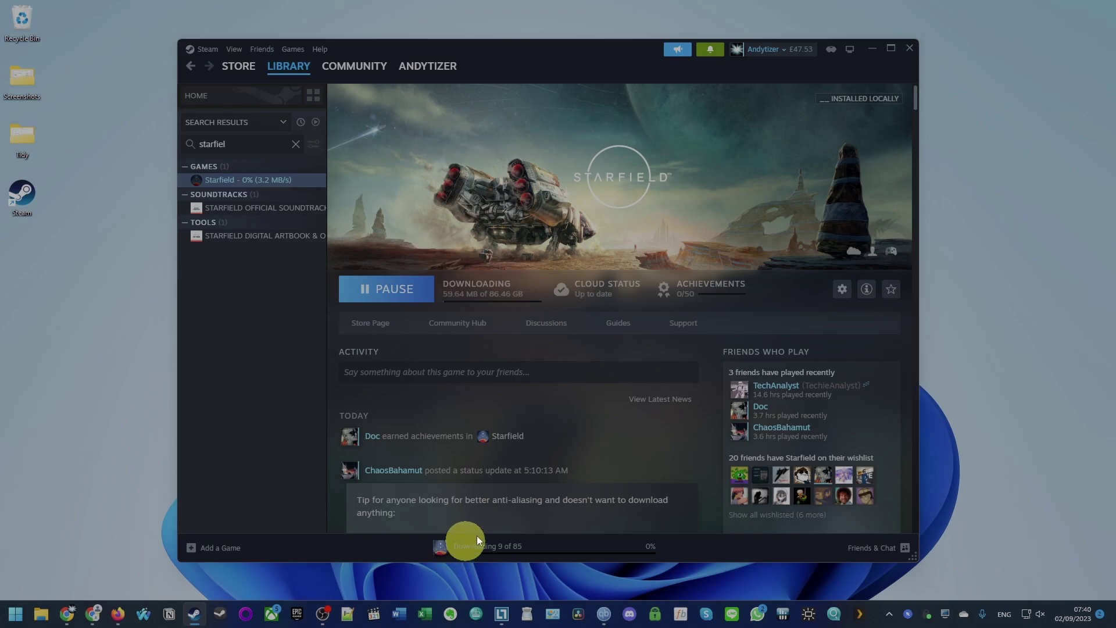
pyautogui.click(443, 289)
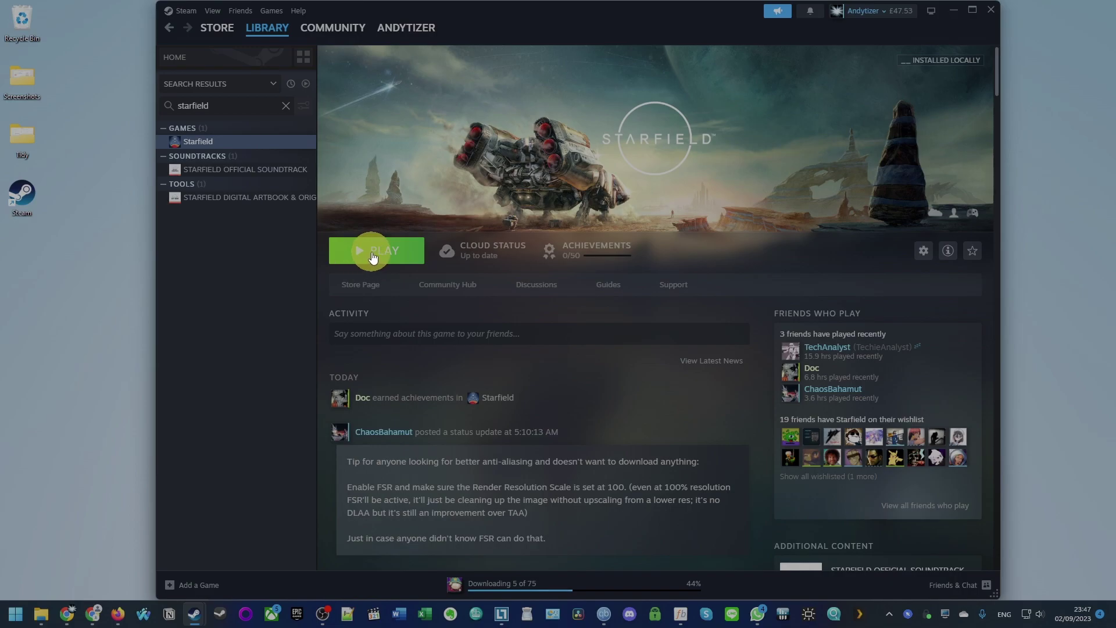
# - Play Starfield from Steam, wait through shader building, and accept the Updated Agreement
pyautogui.click(373, 258)
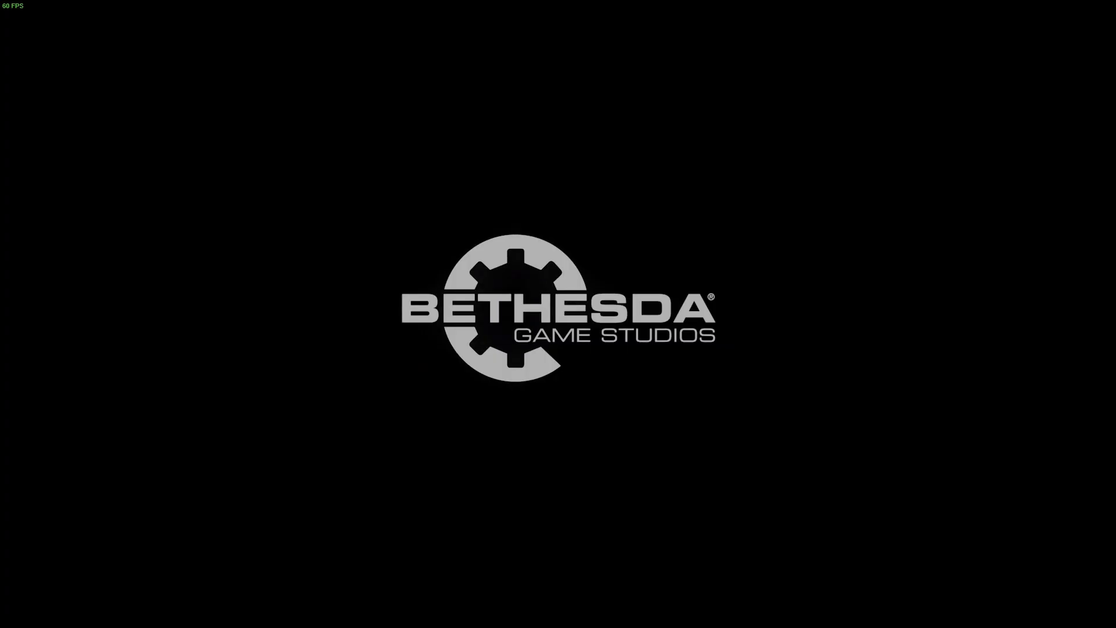
pyautogui.hotkey('alt', 'Tab')
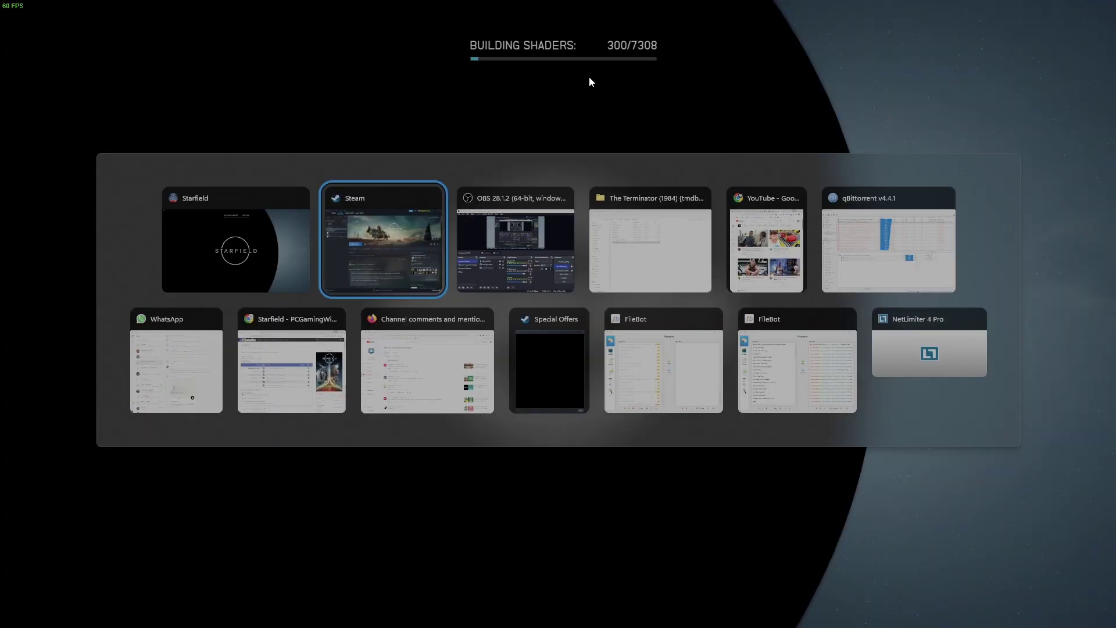
pyautogui.press('Escape')
pyautogui.click(544, 583)
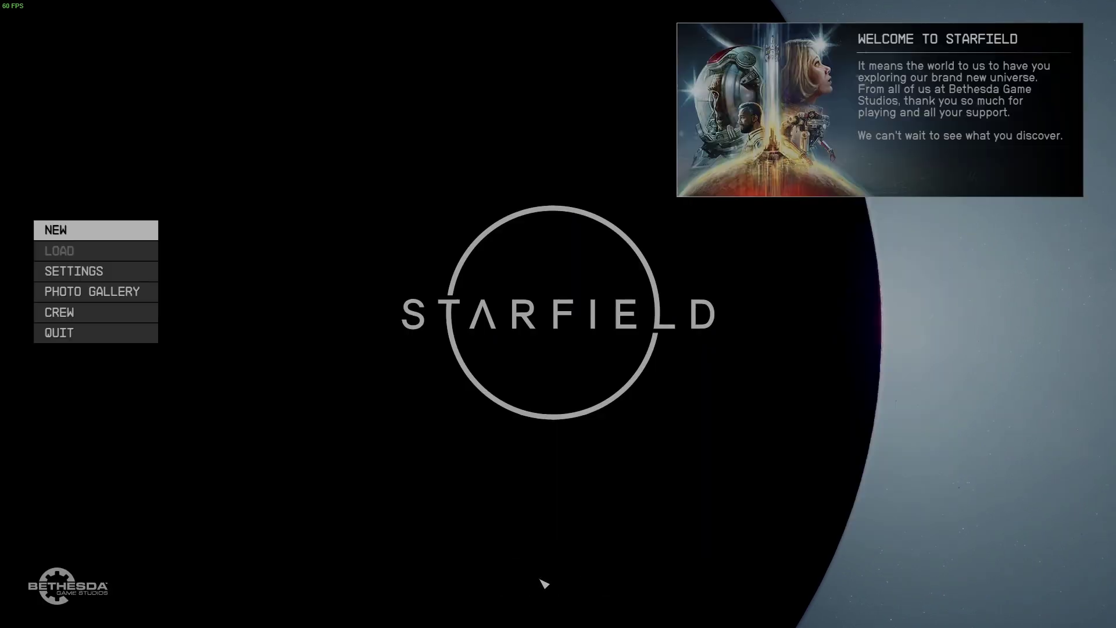